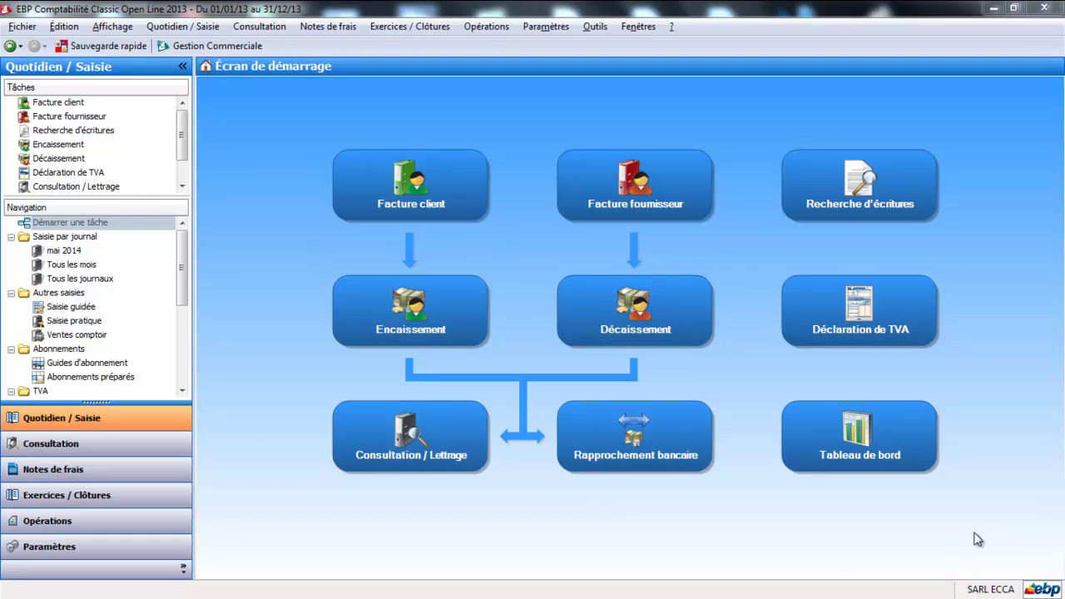
Step: Add a new account numbered 5125 to the company chart of accounts
left_click(86, 547)
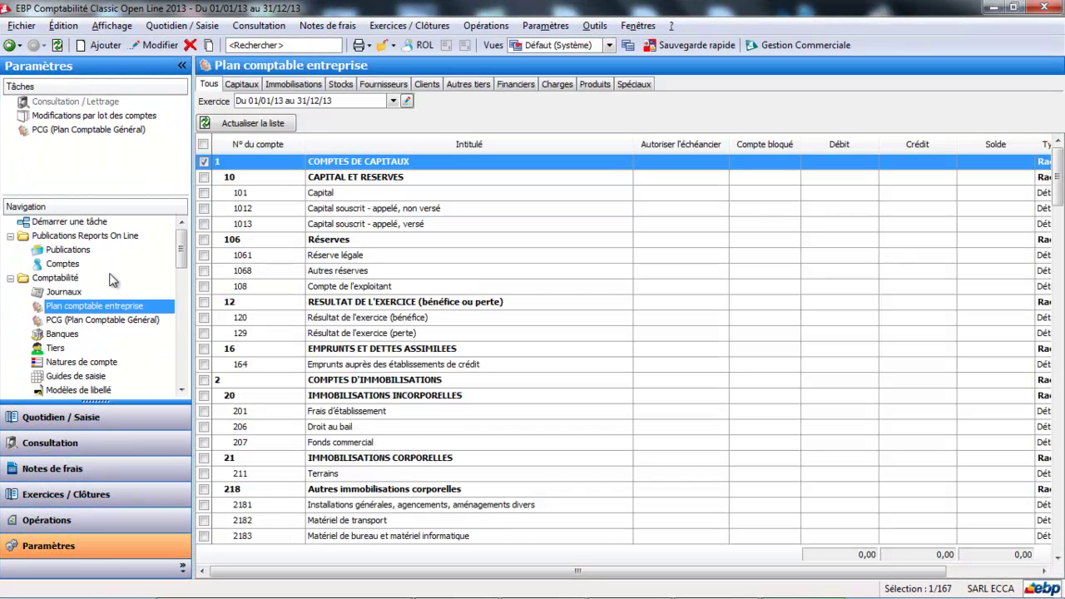
left_click(107, 47)
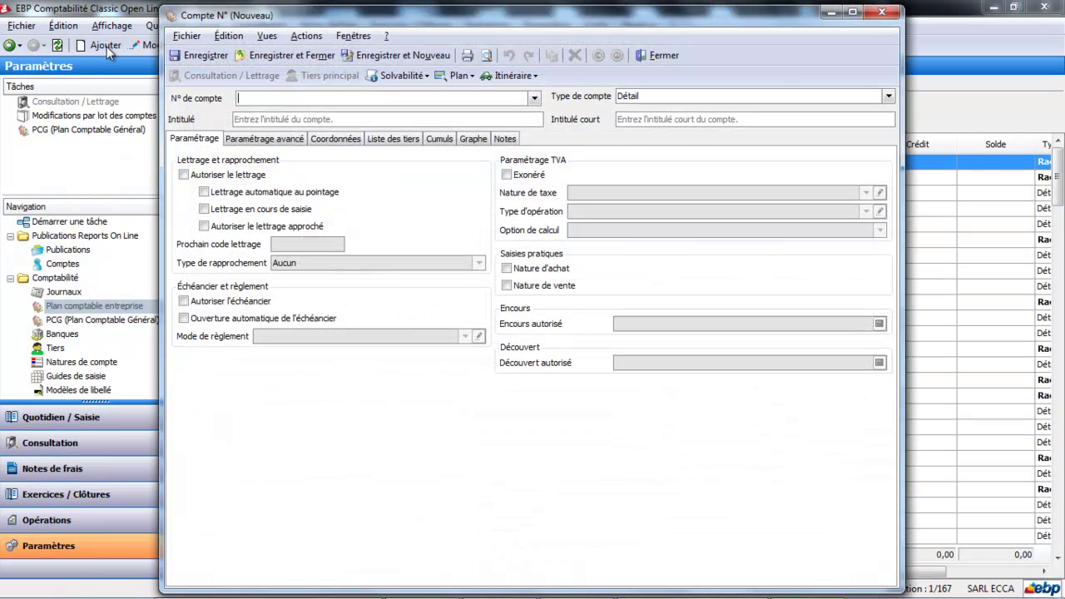
type("512500")
key("BackSpace")
key("BackSpace")
key("Tab")
Step: Title the new account Paypal, then save and close its record
left_click(326, 117)
type("Ban")
key("BackSpace")
key("BackSpace")
key("BackSpace")
type("Paypal")
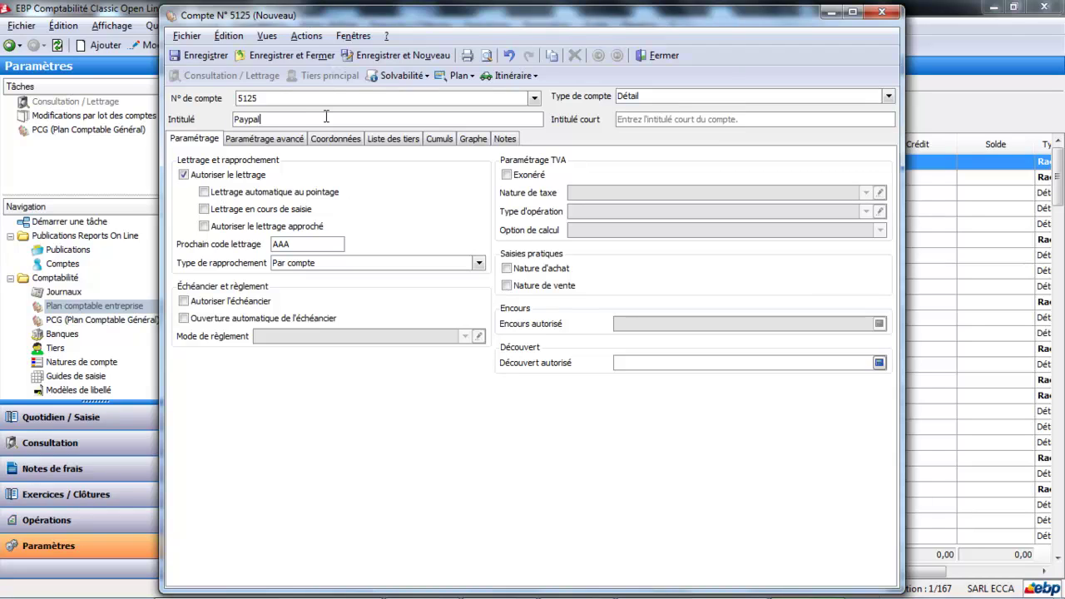
key("Tab")
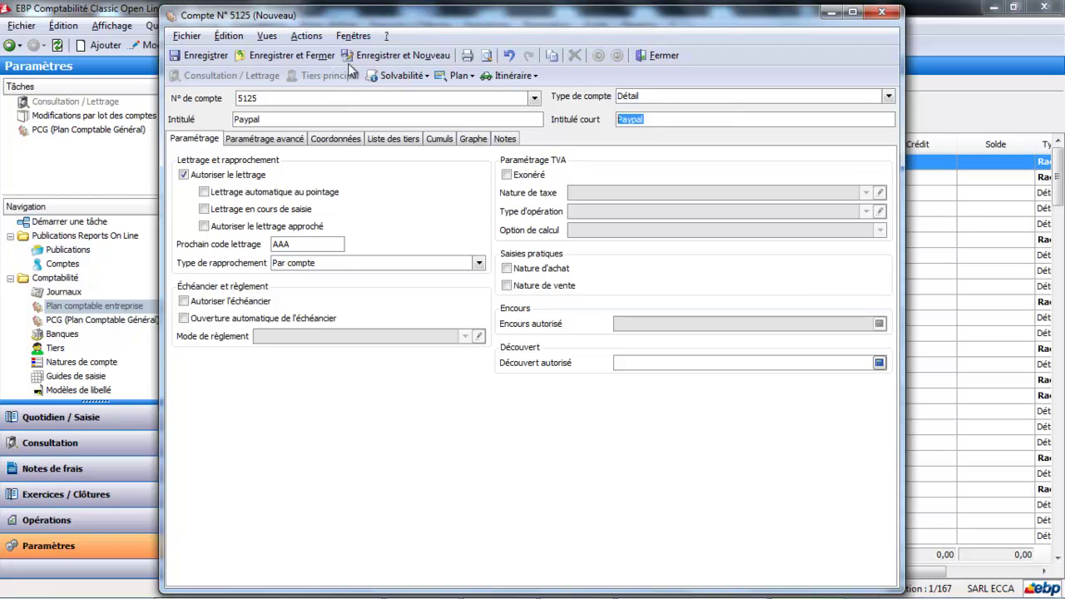
left_click(287, 54)
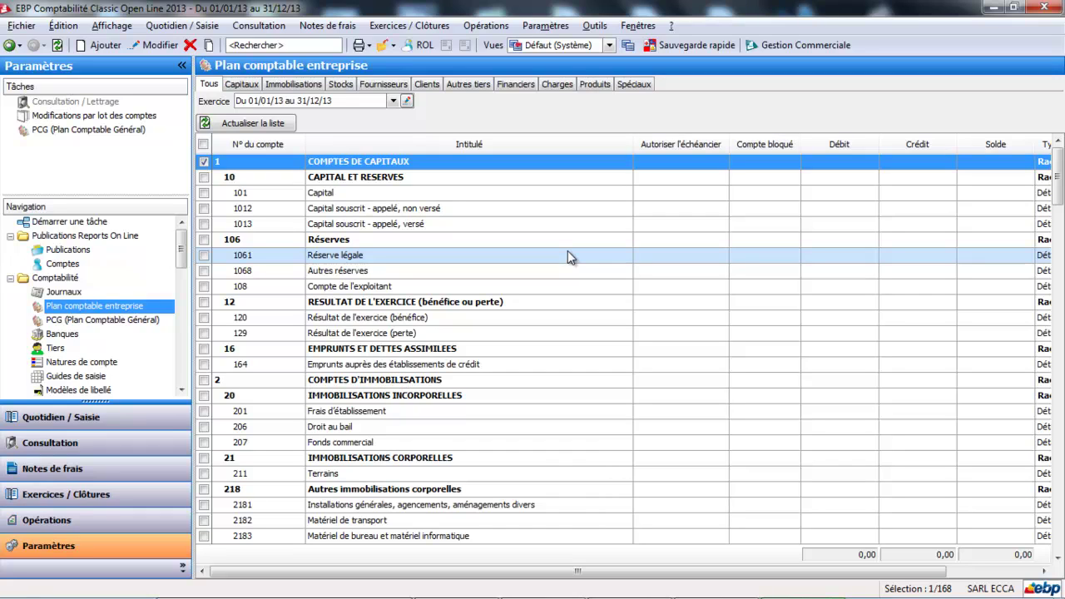
Step: Add a new journal with the code PA and the type Trésorerie
left_click(73, 292)
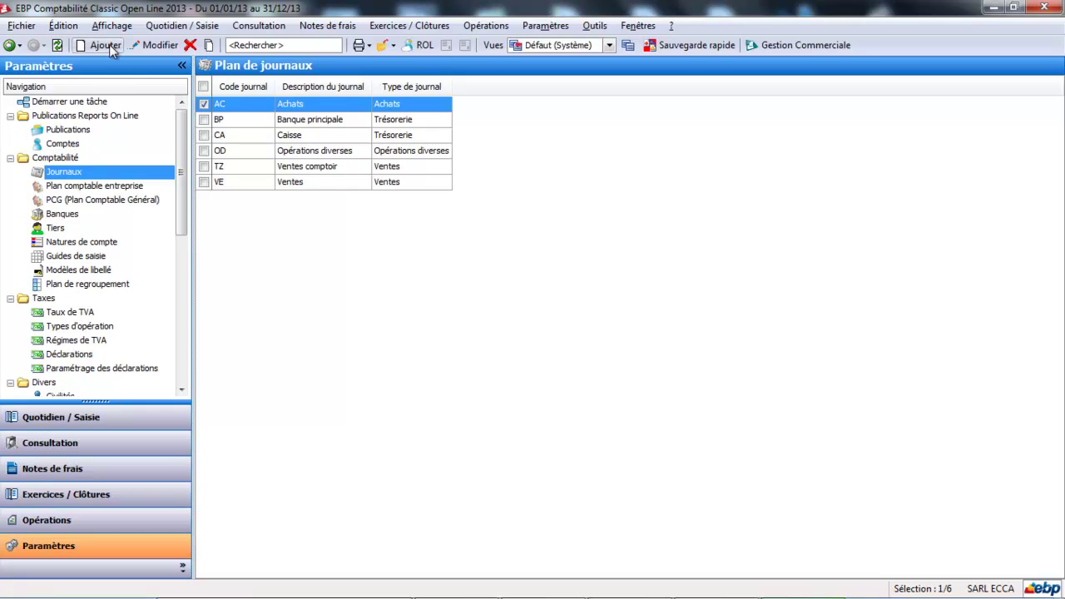
left_click(109, 44)
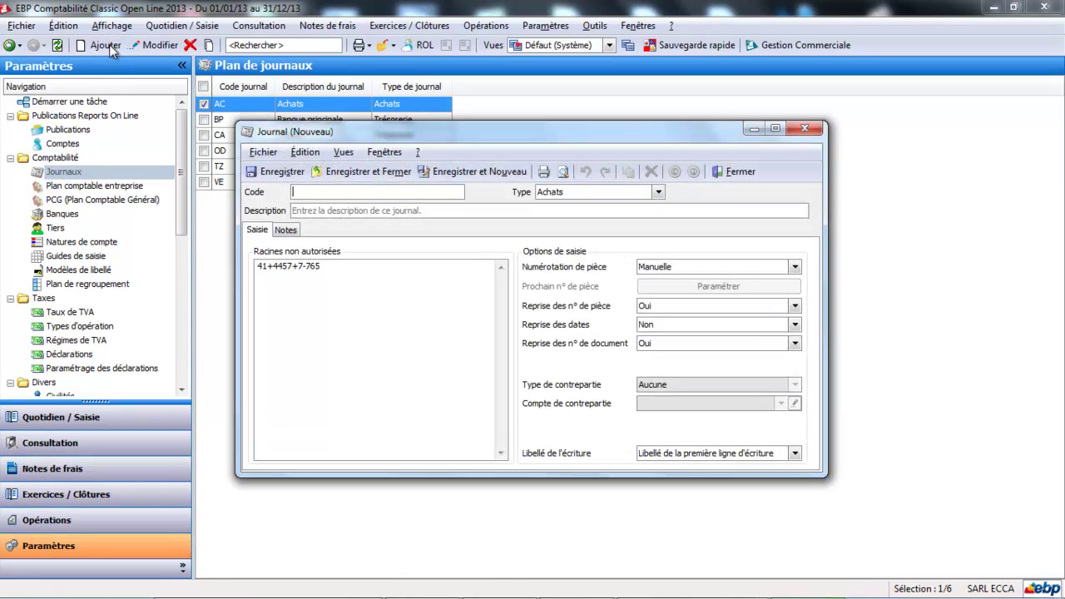
type("PA")
key("Tab")
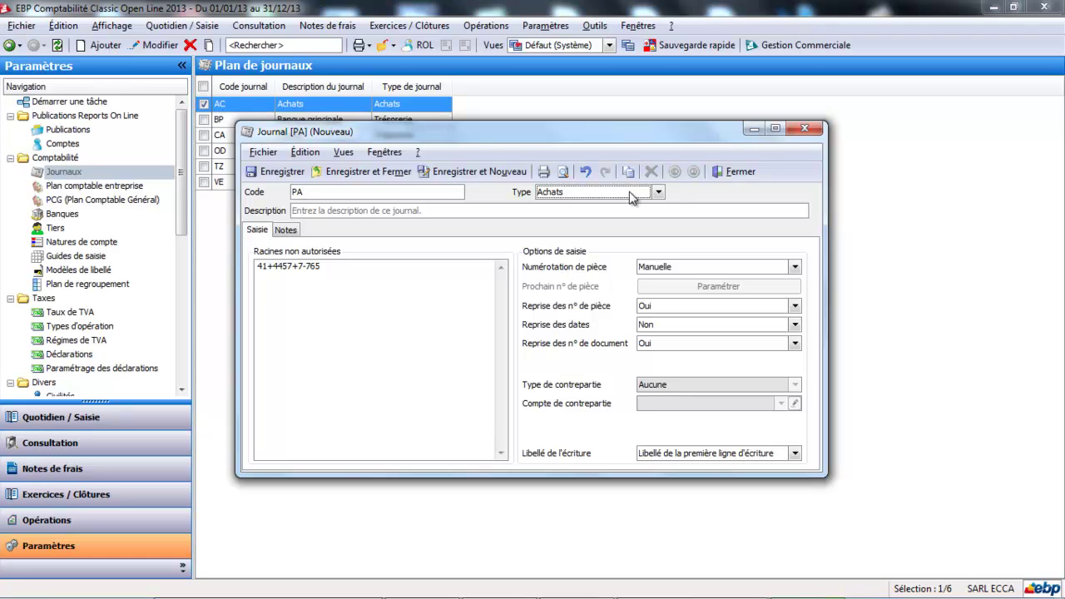
left_click(657, 192)
left_click(658, 192)
left_click(657, 193)
left_click(658, 193)
left_click(659, 193)
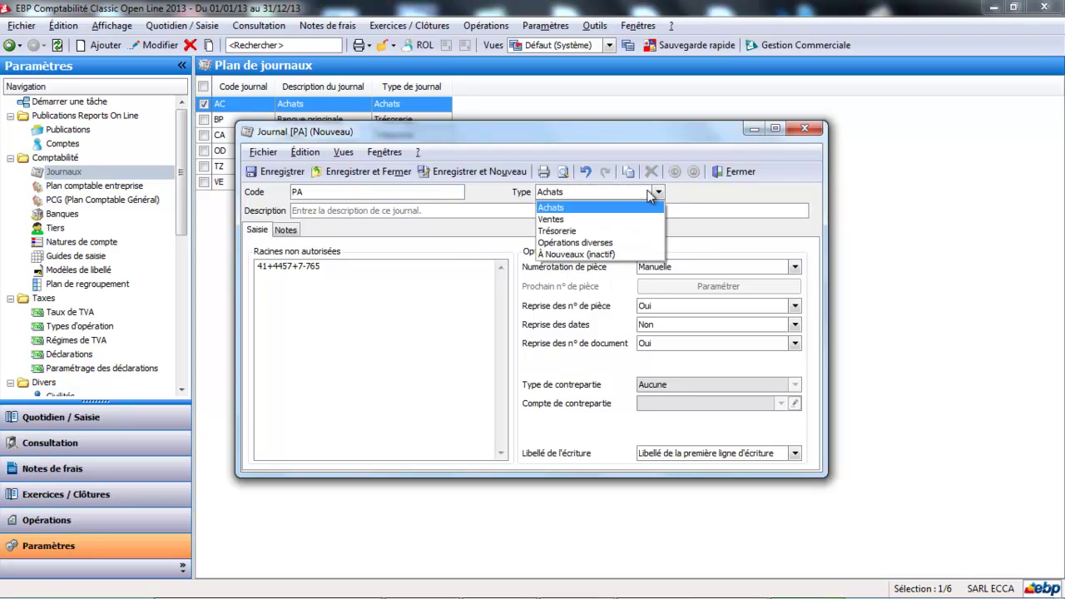
left_click(585, 233)
Step: Describe the journal as PAYPAL and set its document numbering to Continue sur l'exercice
left_click(516, 212)
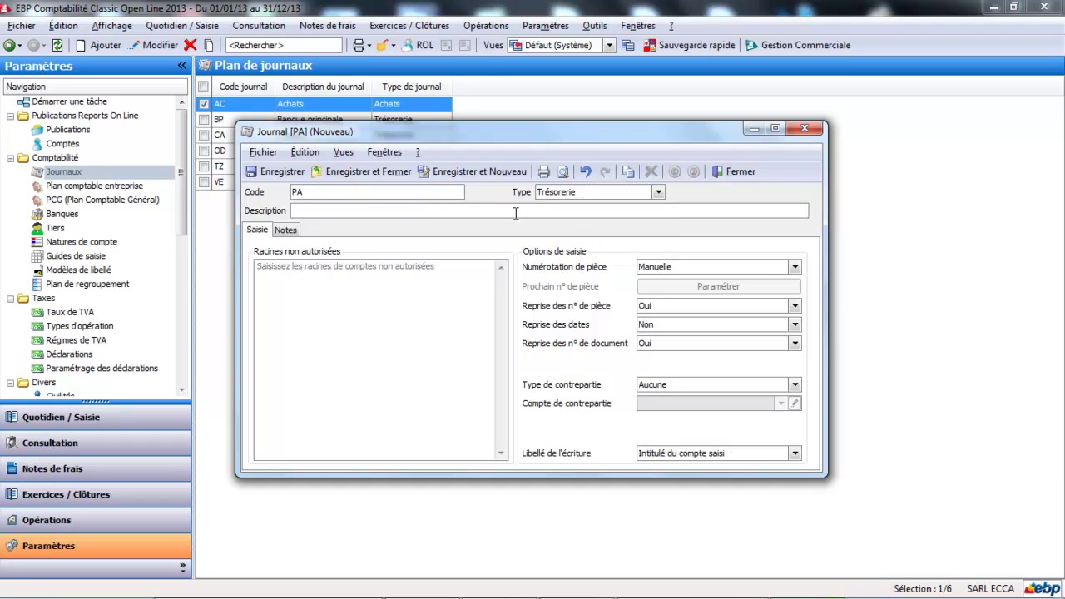
type("PAYPAL")
key("Tab")
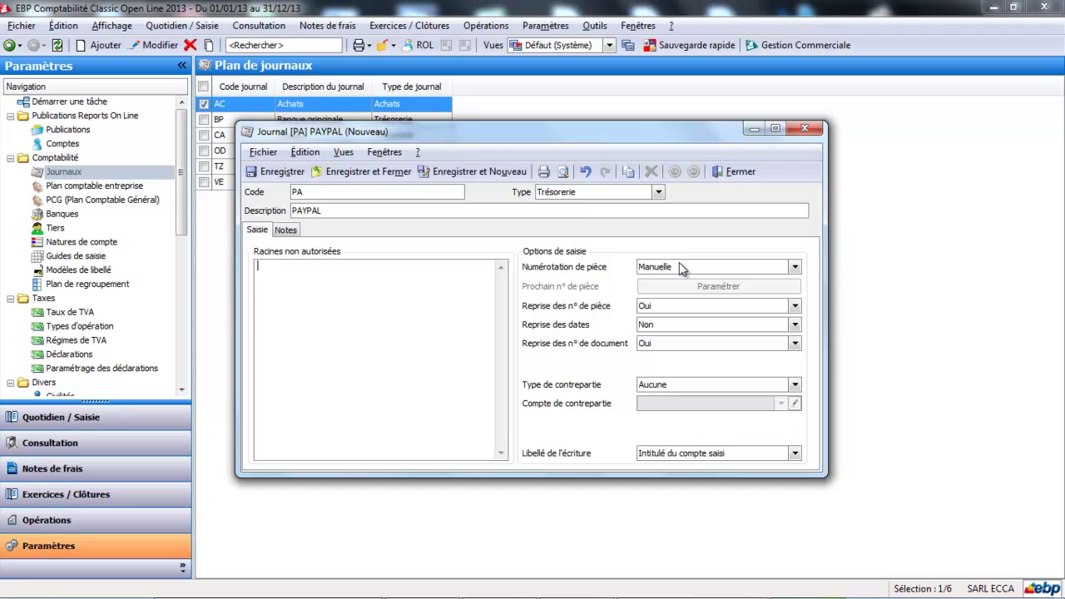
left_click(792, 266)
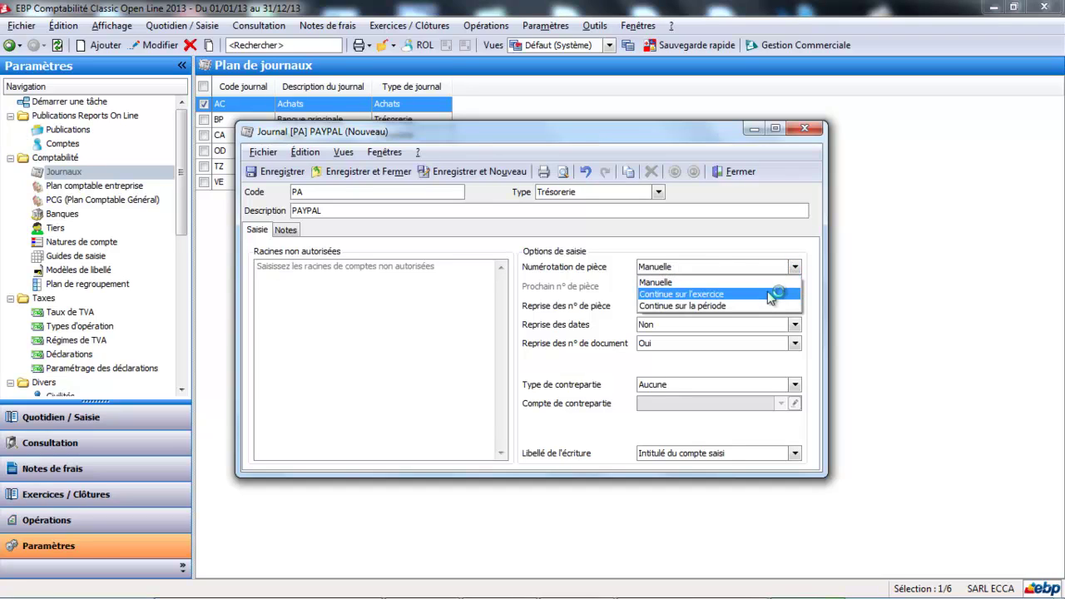
left_click(767, 296)
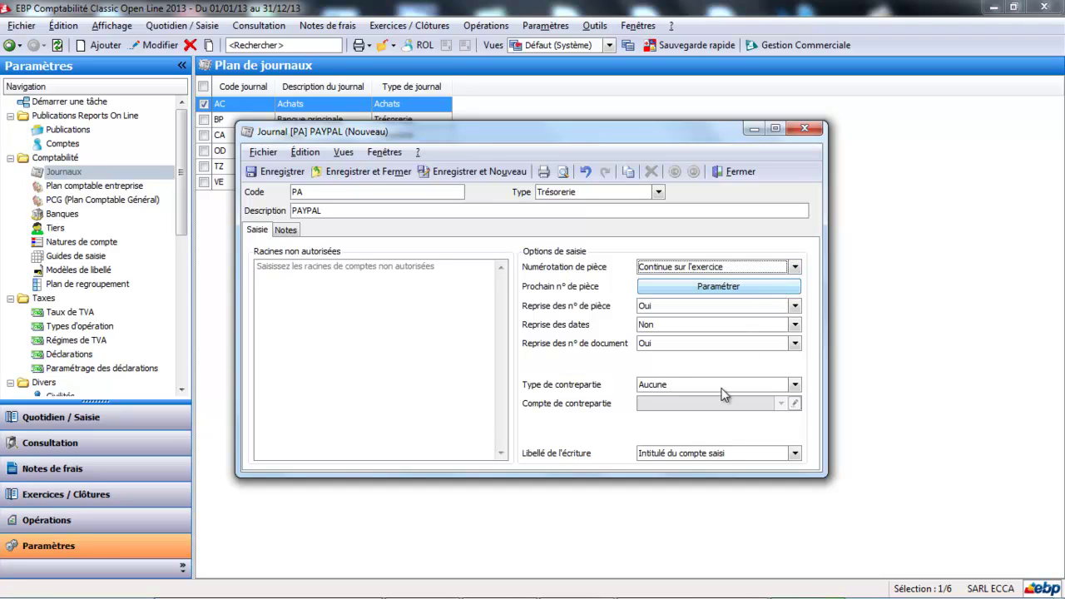
Step: Set the journal's counterpart to Ligne à ligne with account 5125, then save and close it, accepting the warning
left_click(795, 384)
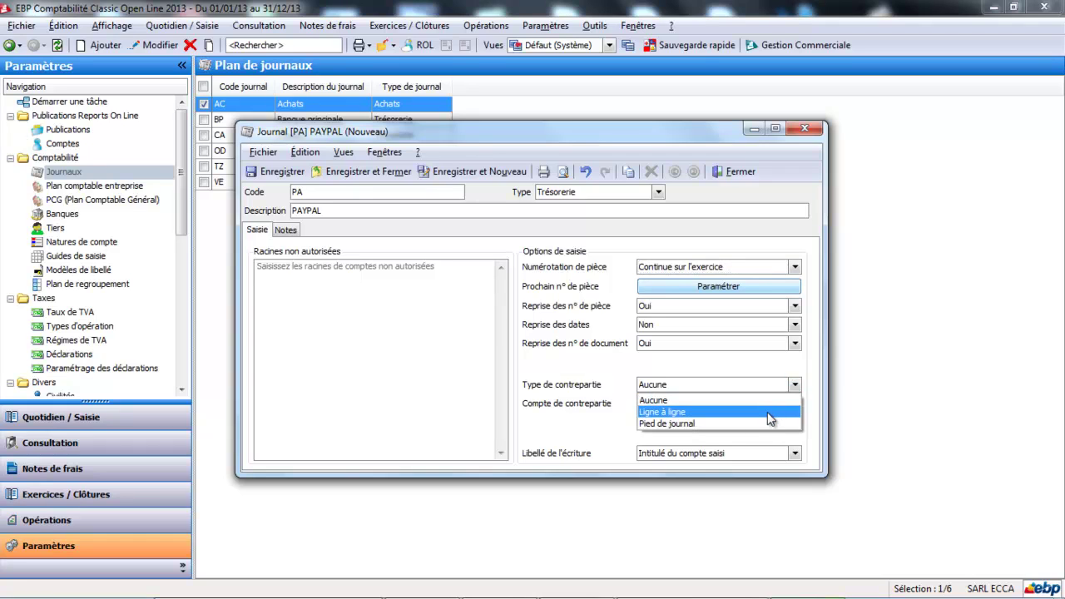
left_click(768, 410)
left_click(762, 404)
type("5125")
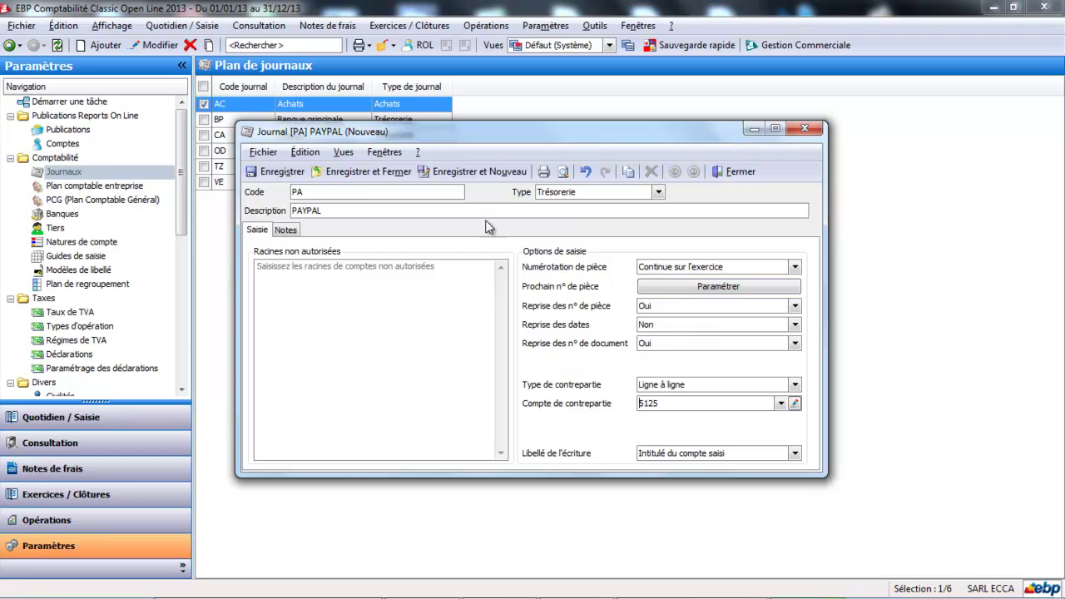
left_click(391, 171)
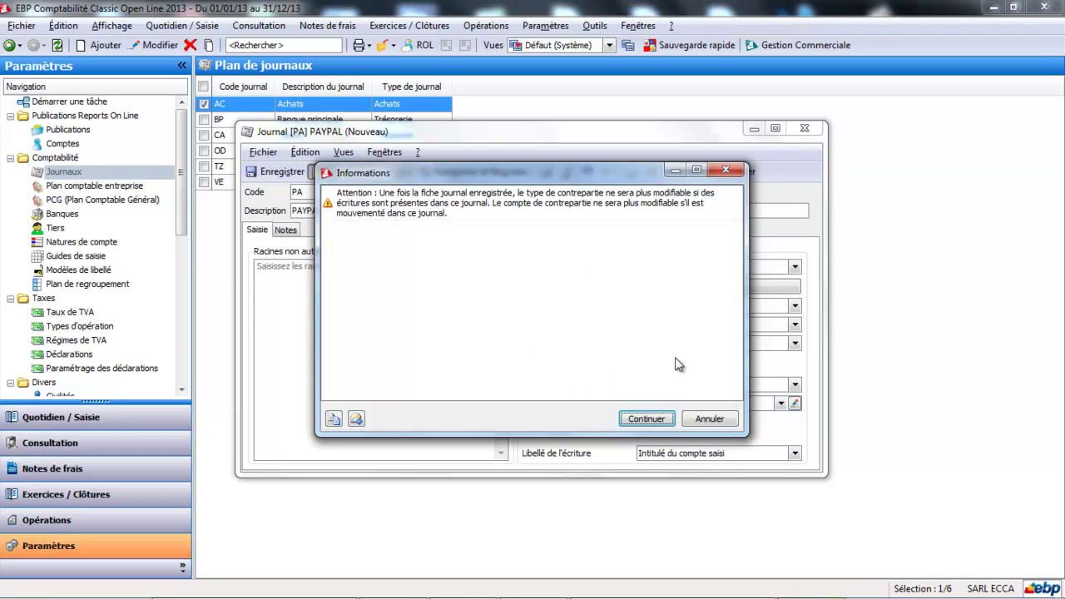
left_click(647, 418)
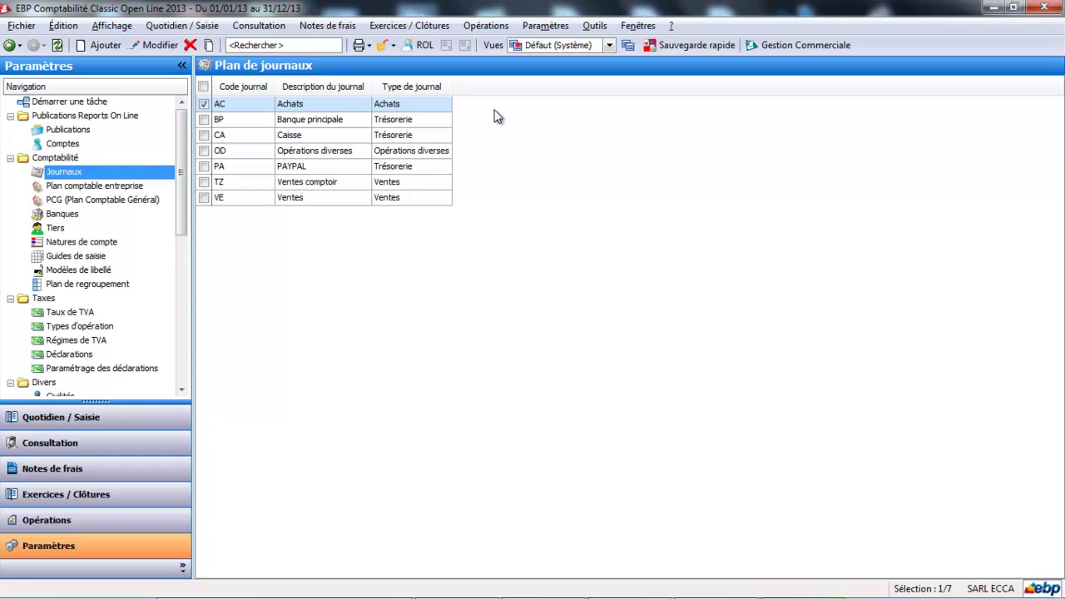
Step: Show journal entry for all months of the fiscal year 01/01/14 to 31/12/14 and refresh the list
left_click(84, 418)
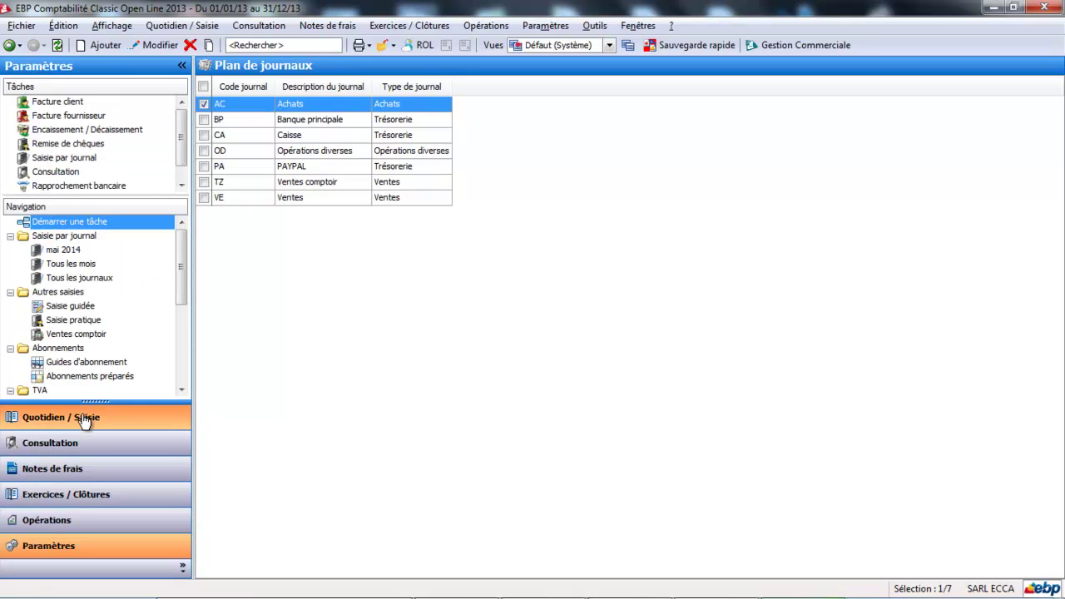
left_click(63, 251)
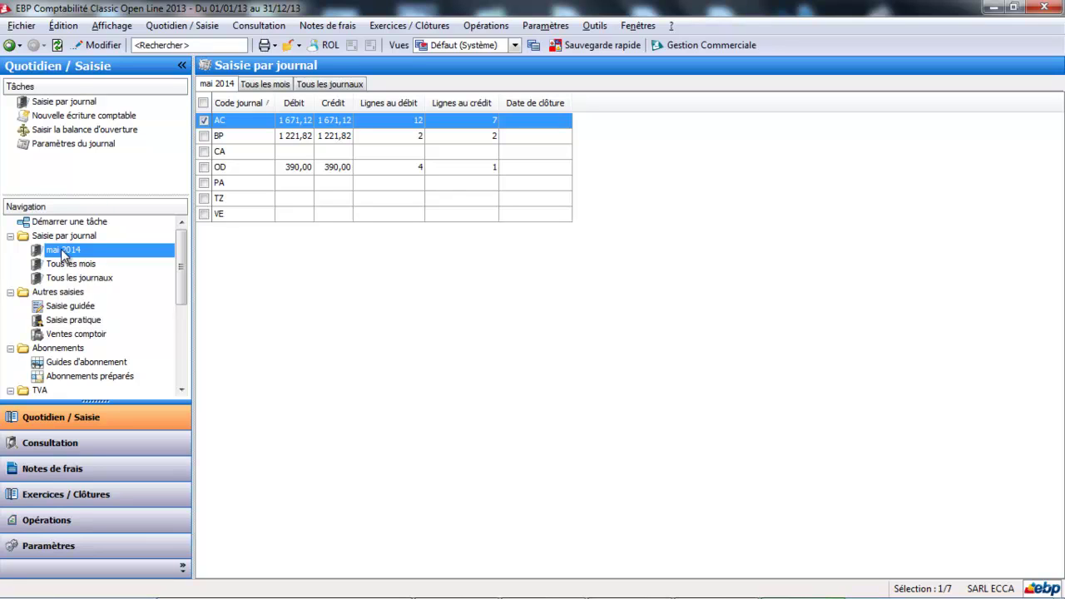
left_click(277, 84)
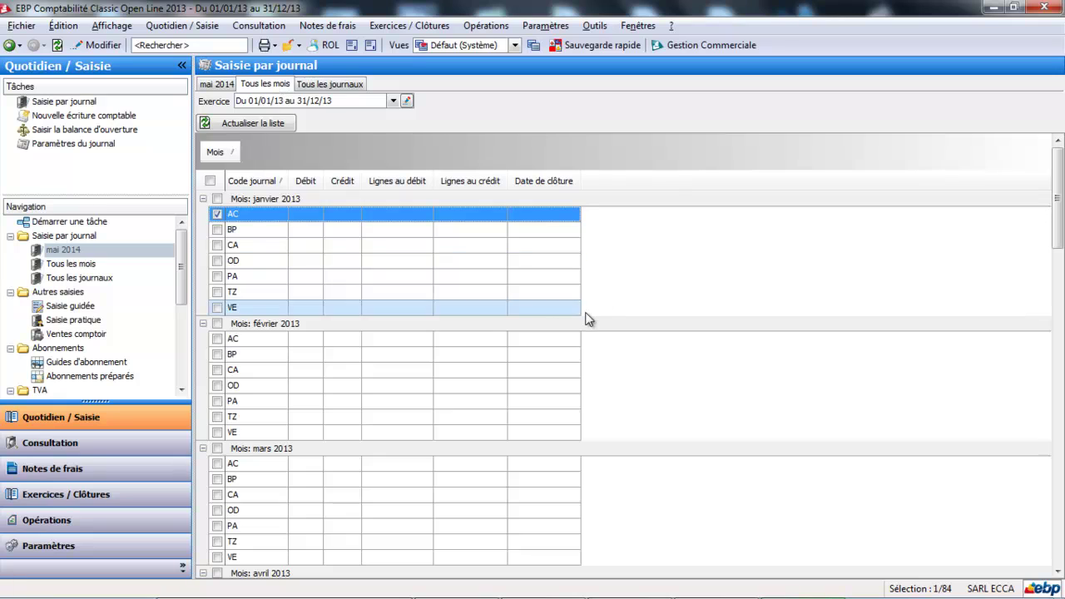
left_click(390, 100)
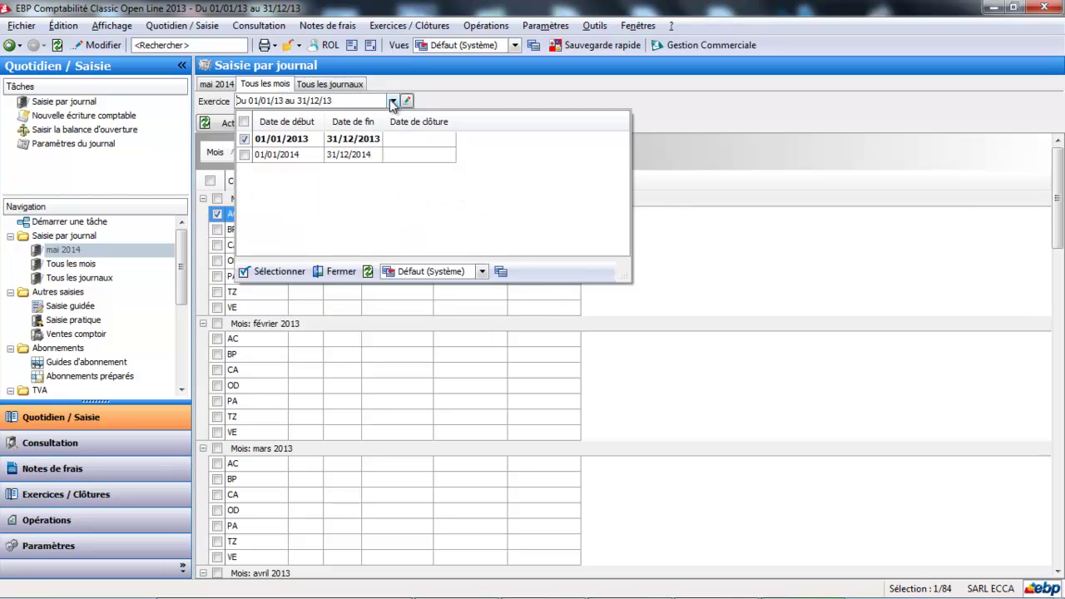
left_click(361, 154)
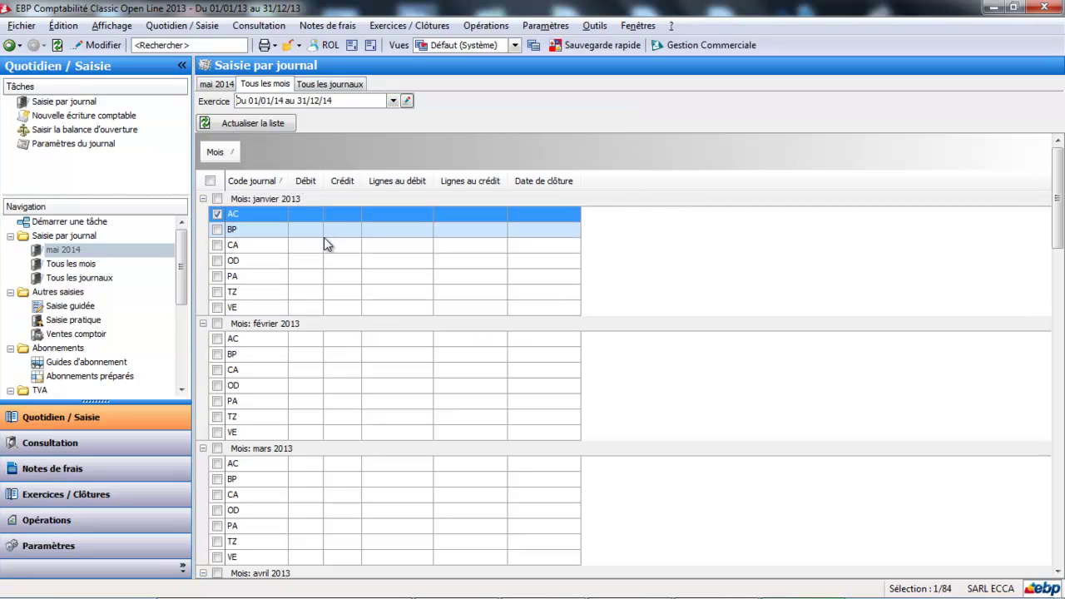
left_click(242, 118)
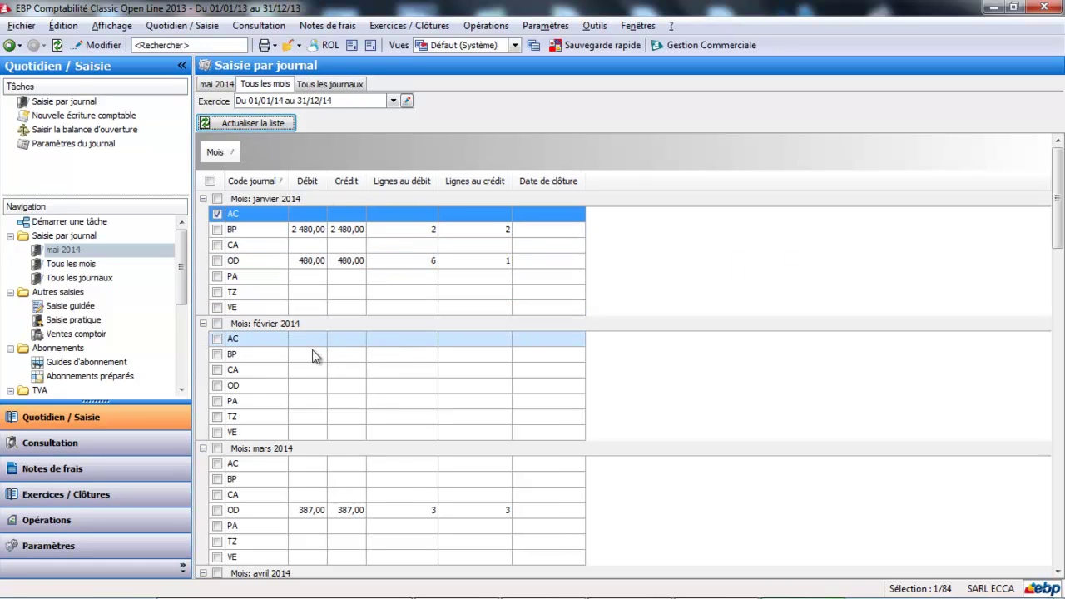
Step: Open the PA journal for février 2014
left_click(343, 356)
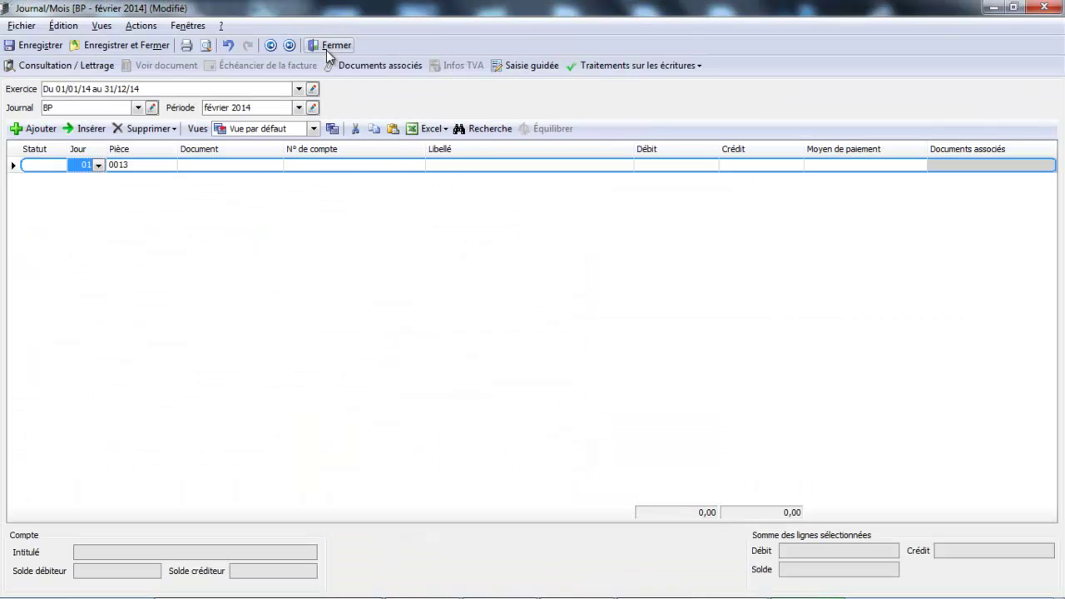
left_click(330, 46)
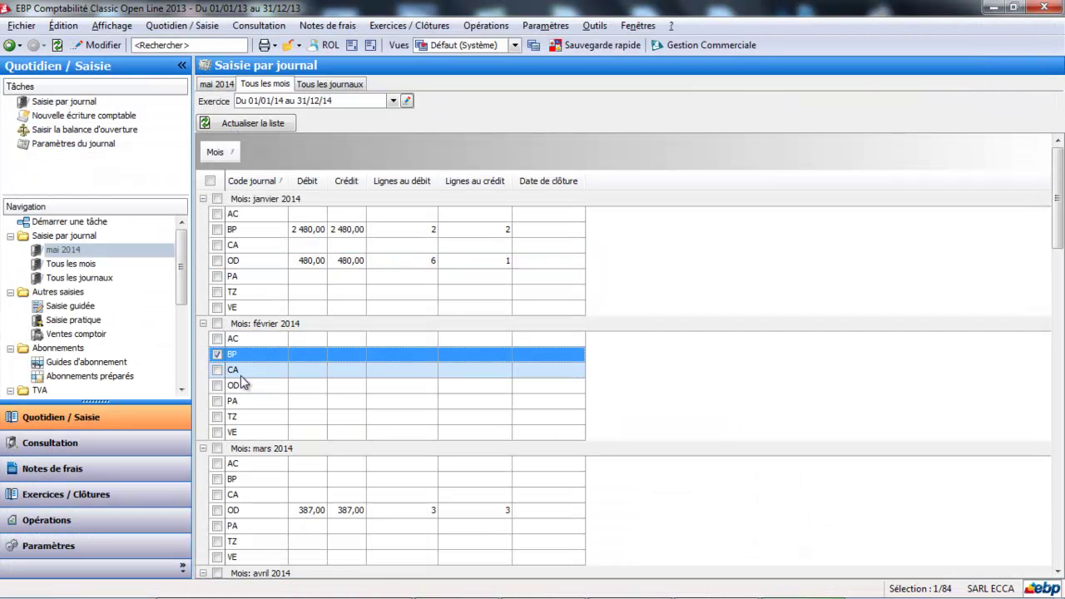
double_click(249, 403)
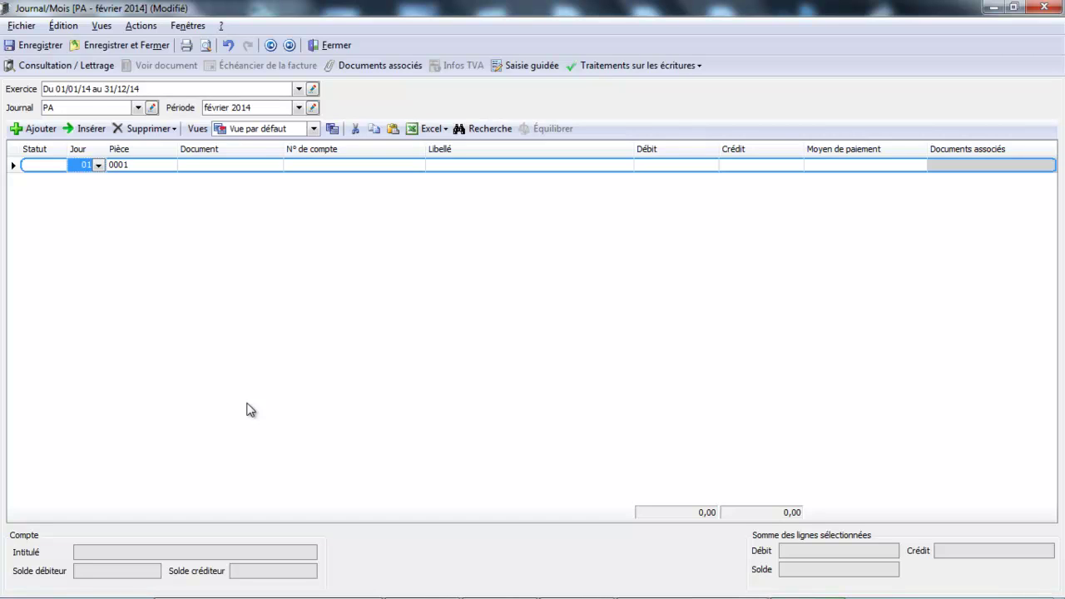
Step: Enter the first line of the entry on account 5125 Paypal with a debit of 100
left_click(369, 170)
left_click(367, 168)
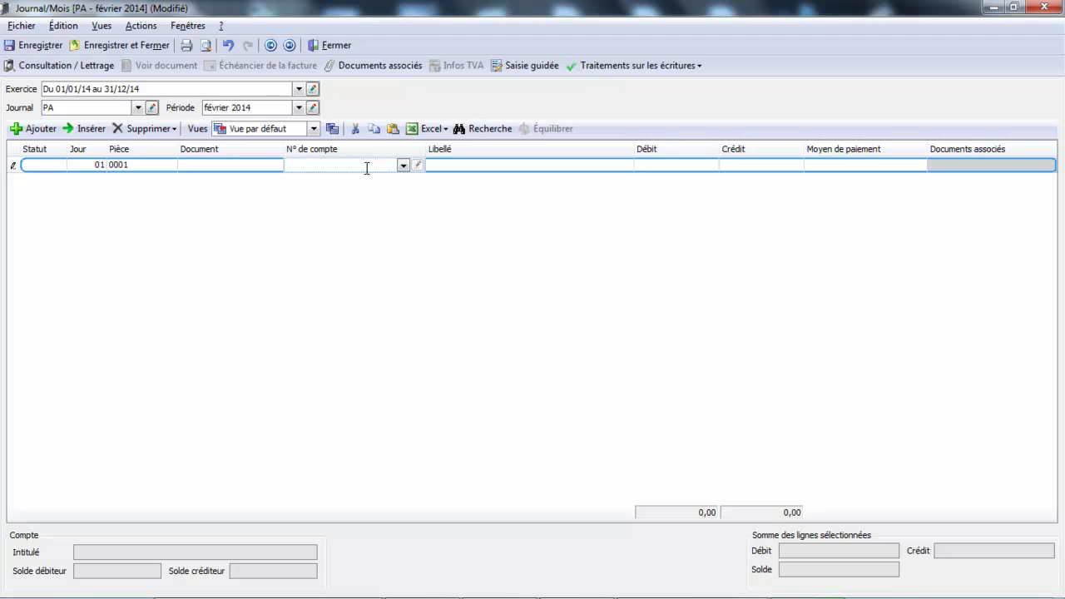
type("512")
left_click(363, 240)
key("Tab")
key("Tab")
type("100")
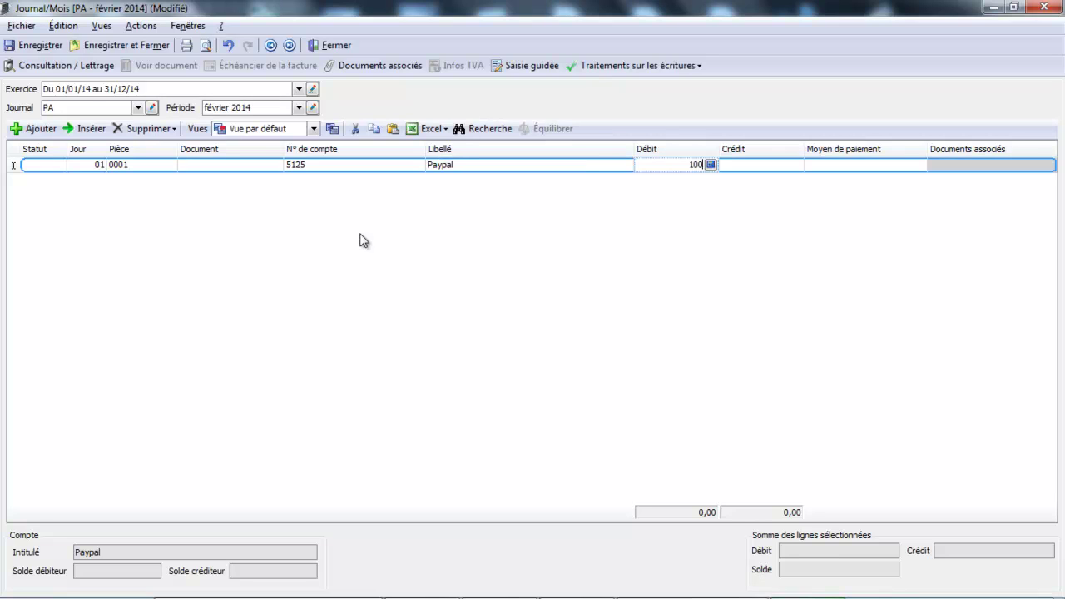
key("Return")
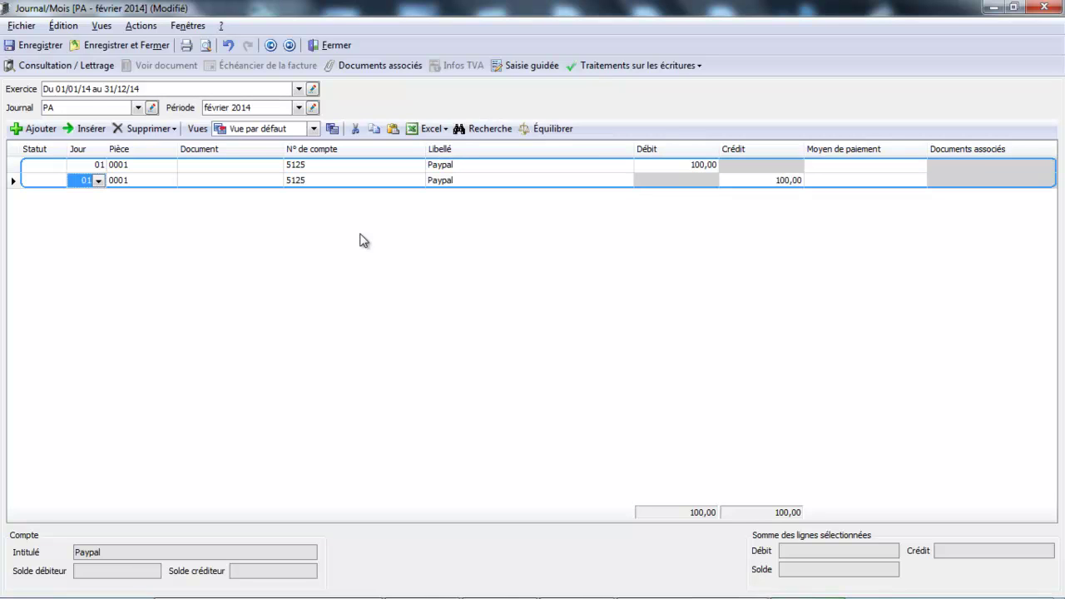
Step: Assign the second entry line to account 707 Ventes de marchandises cee with a credit of 80
key("Tab")
key("Tab")
key("Tab")
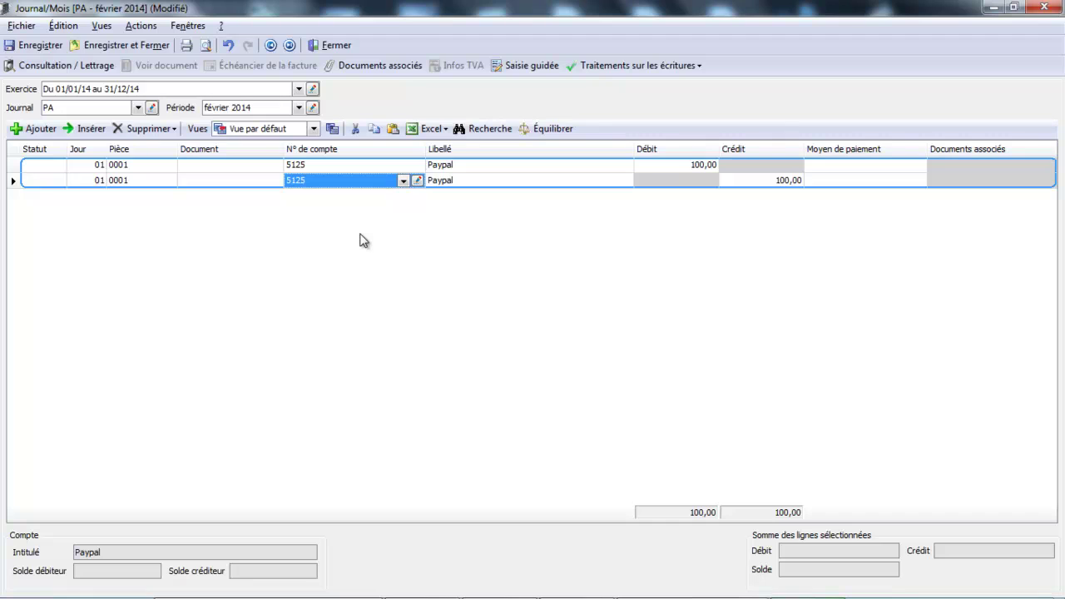
type("707")
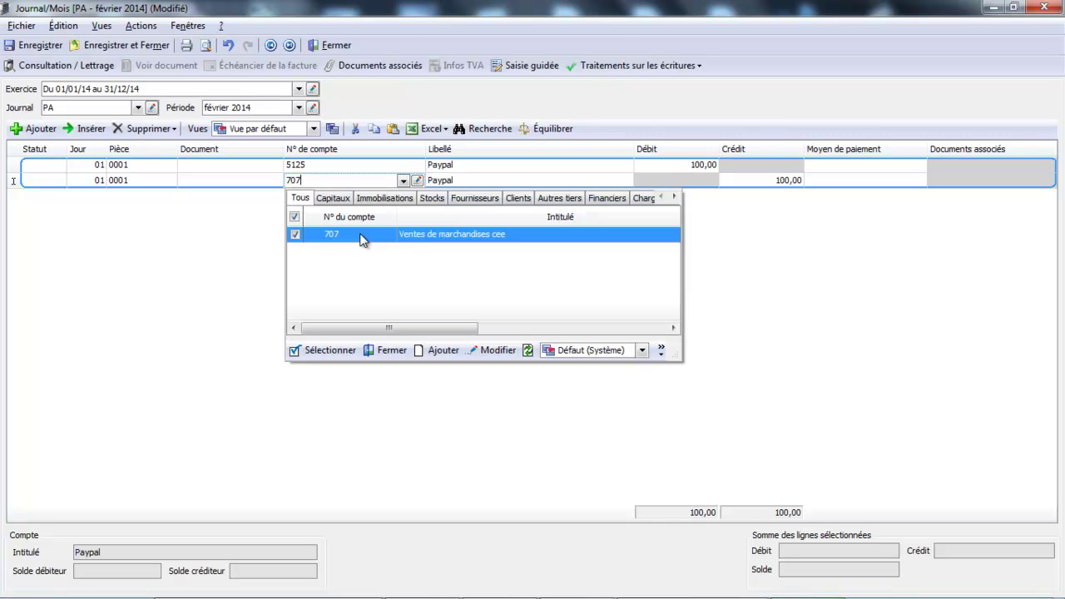
key("Return")
key("Tab")
key("Tab")
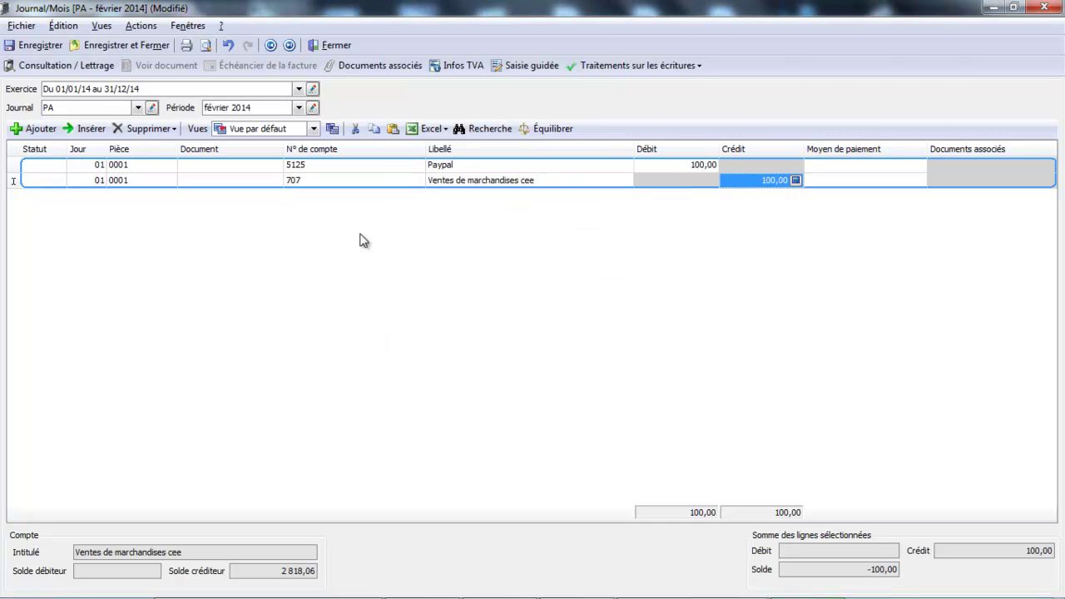
type("80")
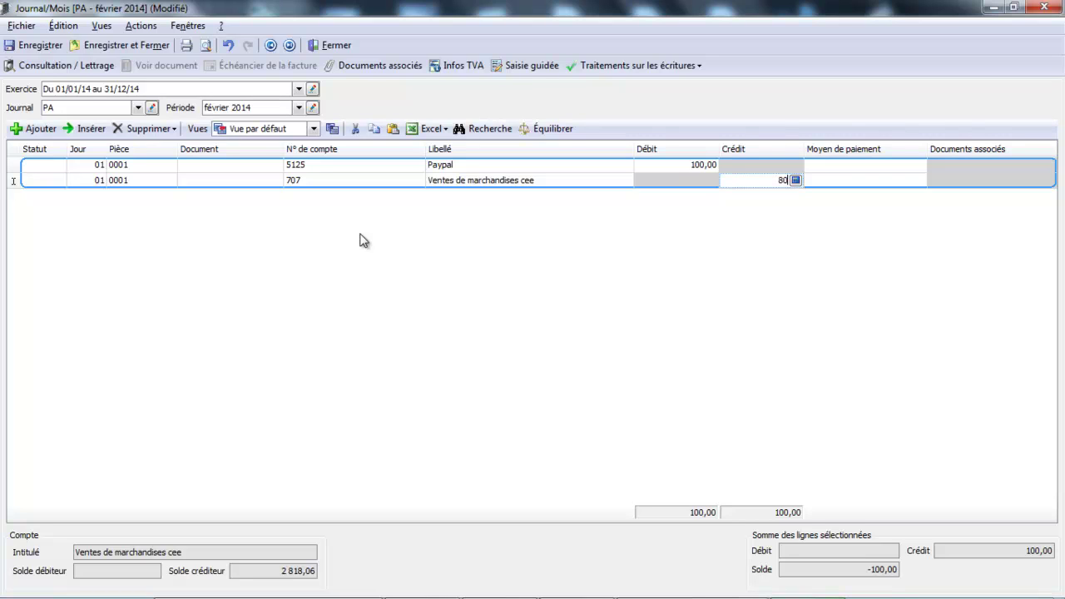
key("Return")
Step: Assign the third entry line to account 445711 TVA collectée 20%
key("Tab")
key("Tab")
key("Tab")
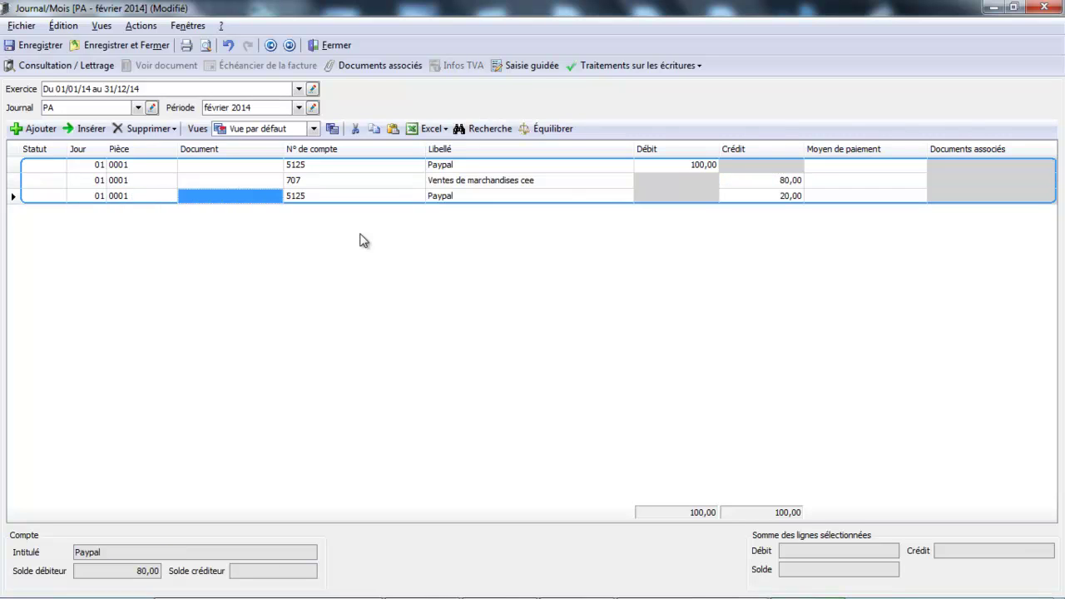
type("44571")
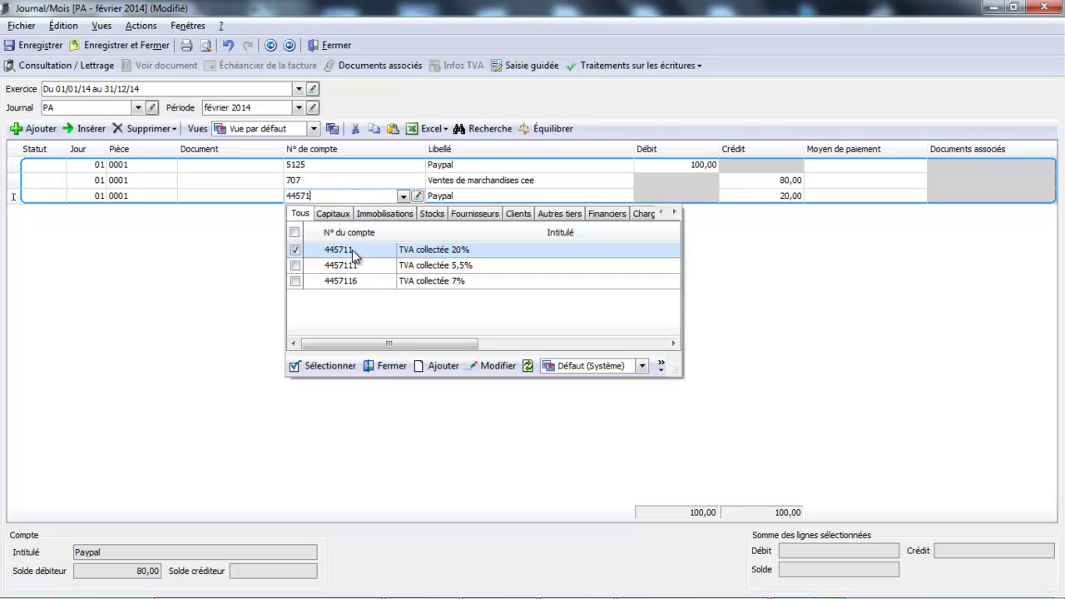
double_click(361, 250)
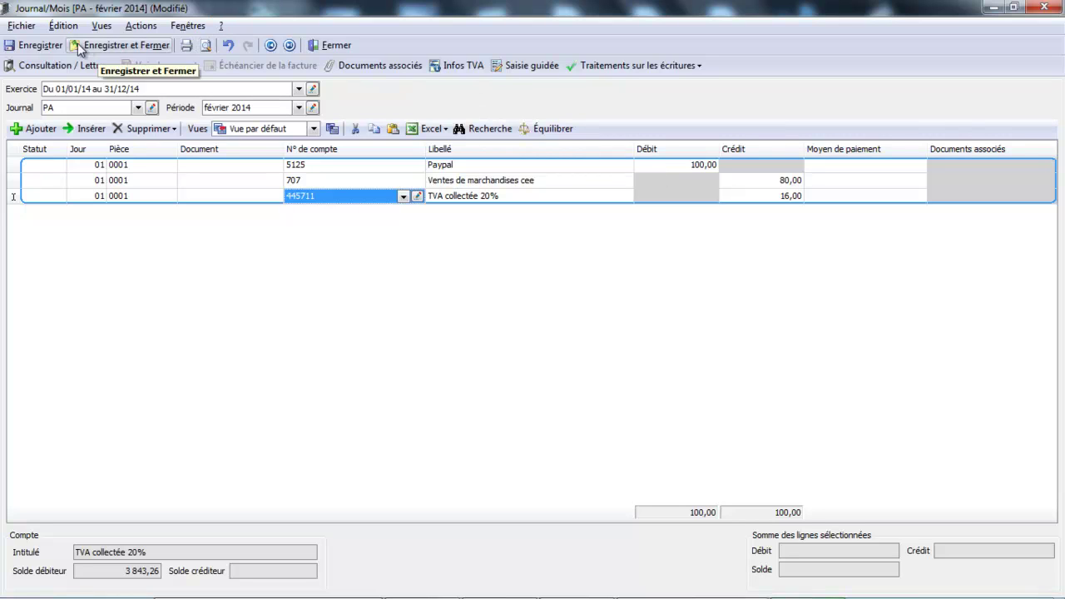
Step: Balance the Paypal sale entry with a credit of 20 on the TVA collectée line and save it
left_click(44, 46)
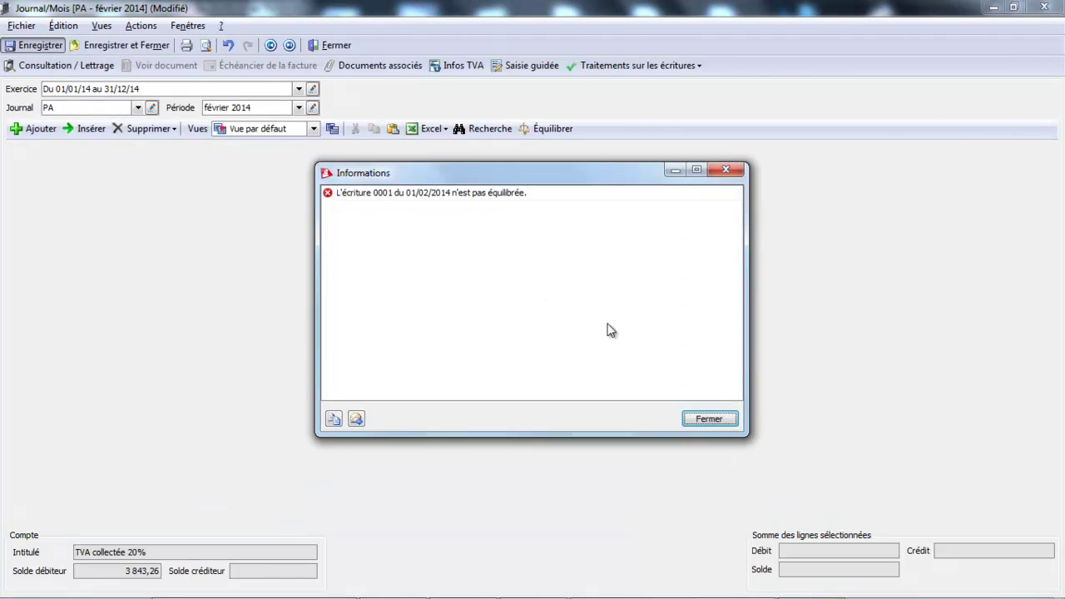
left_click(689, 413)
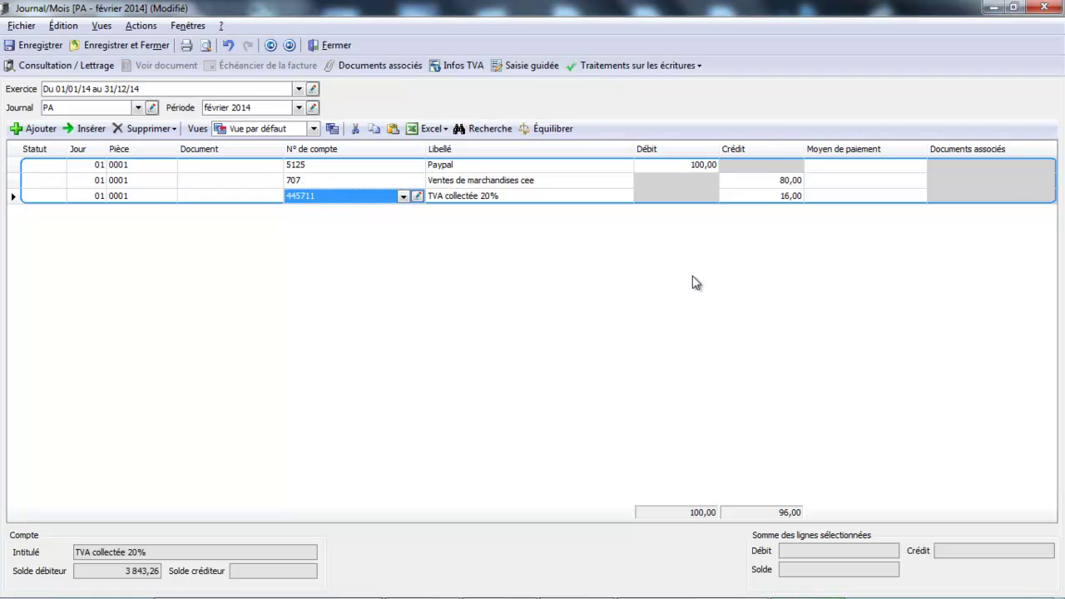
key("ctrl+e")
left_click(46, 44)
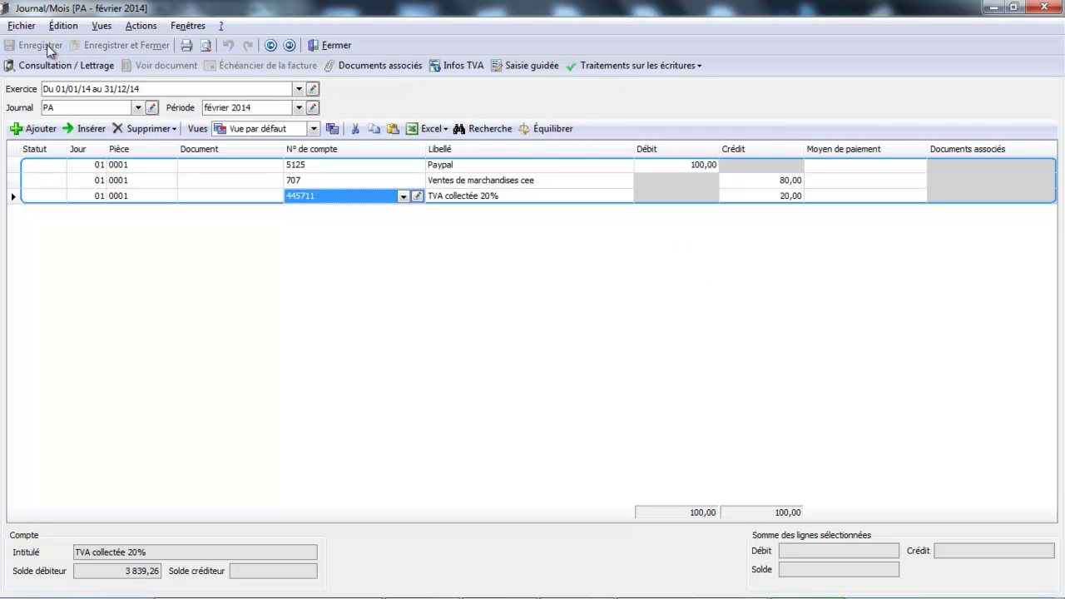
Step: Switch to the BP Banque principale journal for février 2014 and add a new entry line
left_click(139, 108)
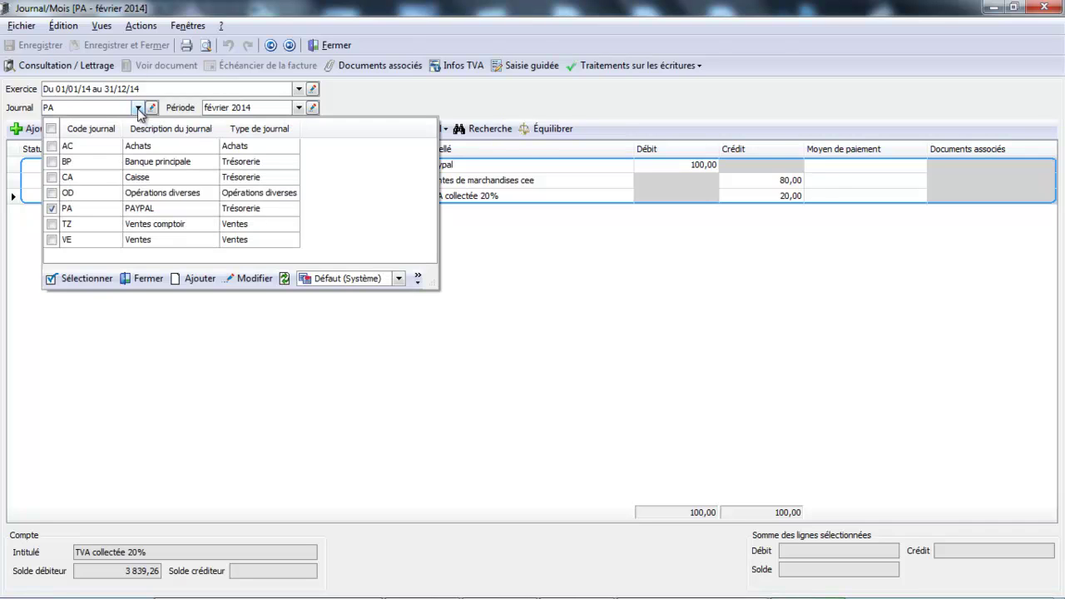
left_click(114, 162)
key("Insert")
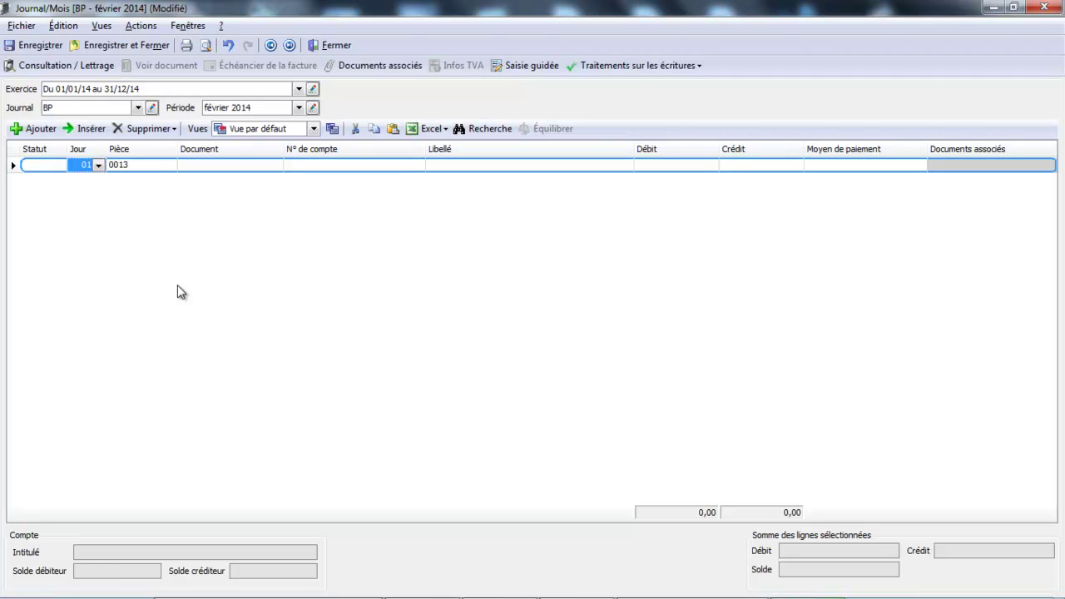
Step: Enter the first line of the bank entry on account 5125 Paypal with a credit of 100
key("Tab")
key("Tab")
key("Tab")
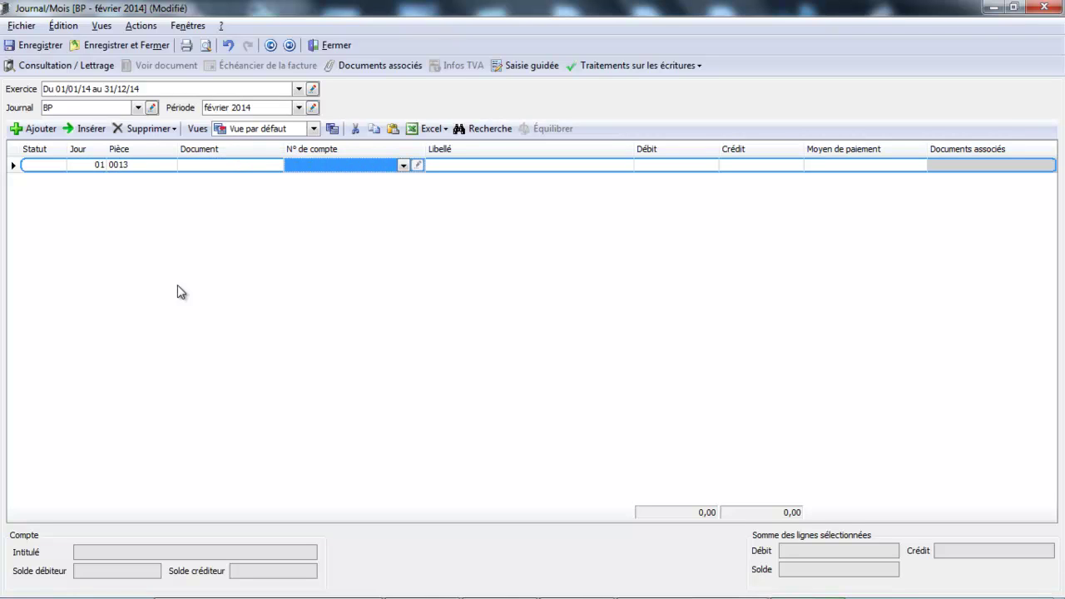
type("5125")
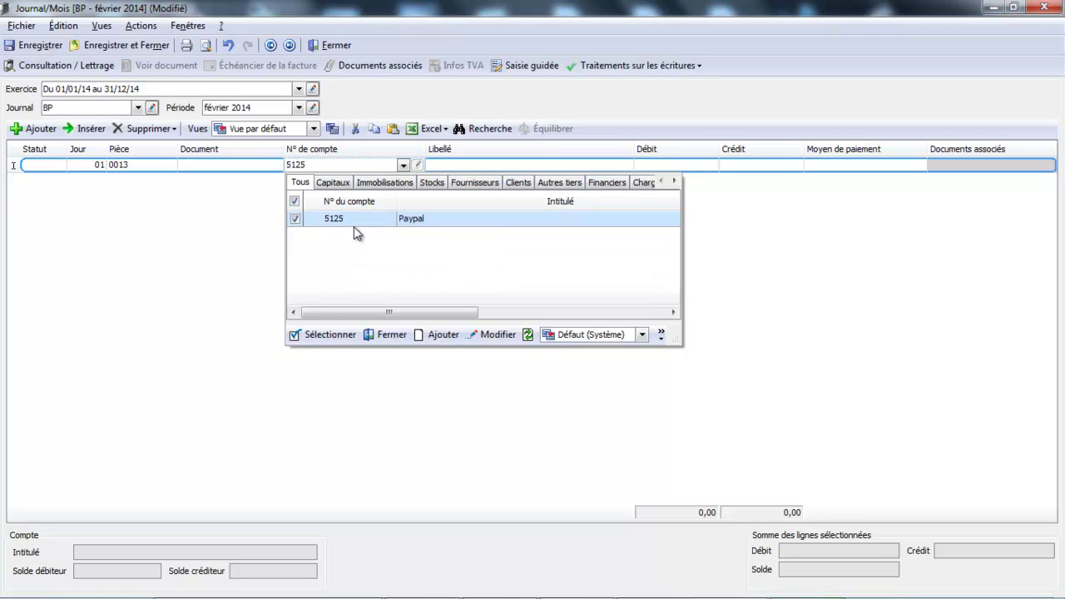
double_click(355, 225)
key("Tab")
key("Tab")
key("Tab")
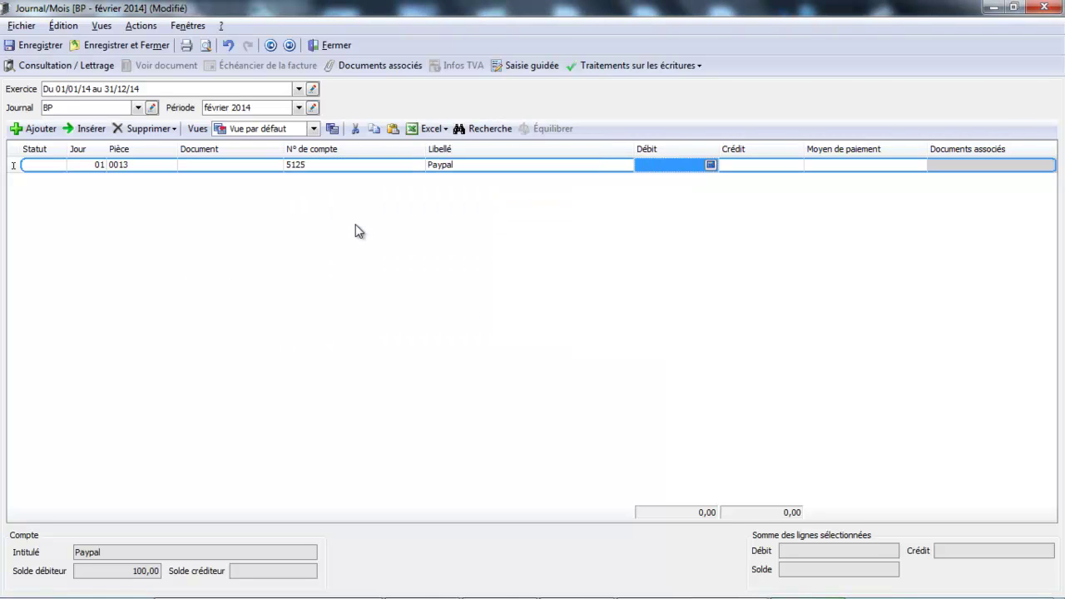
type("100")
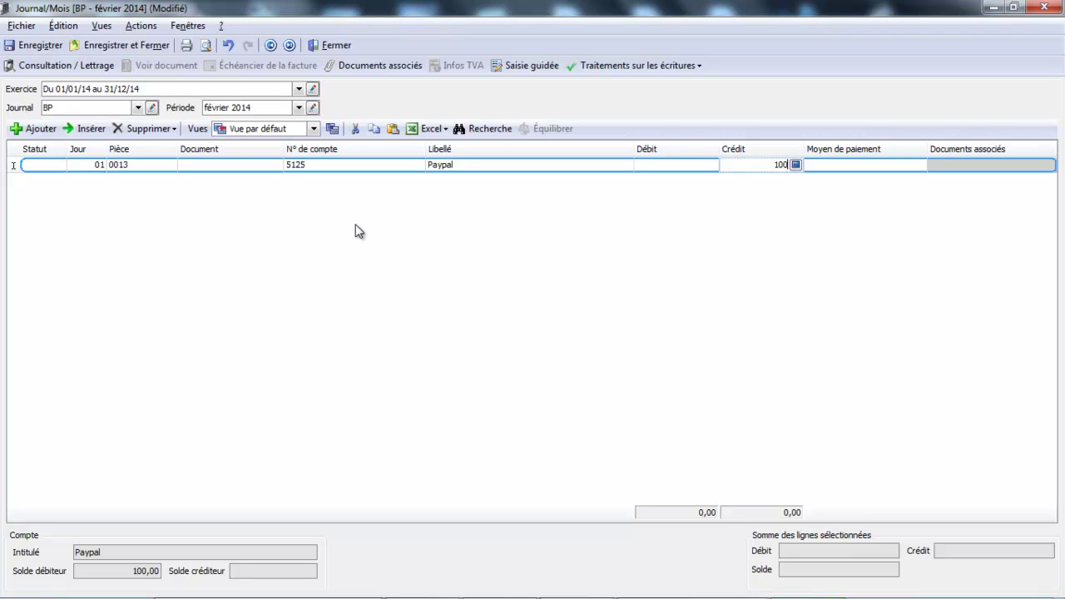
key("Return")
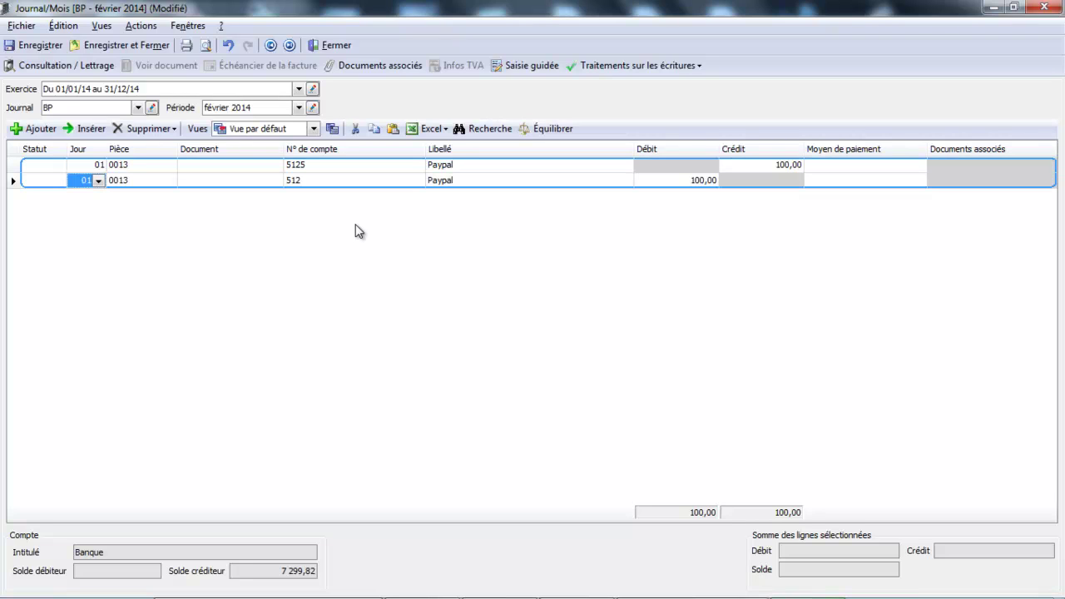
Step: Create account 6612 titled "Commission paypal" for the second line of the bank entry and save it
key("Tab")
key("Tab")
key("Tab")
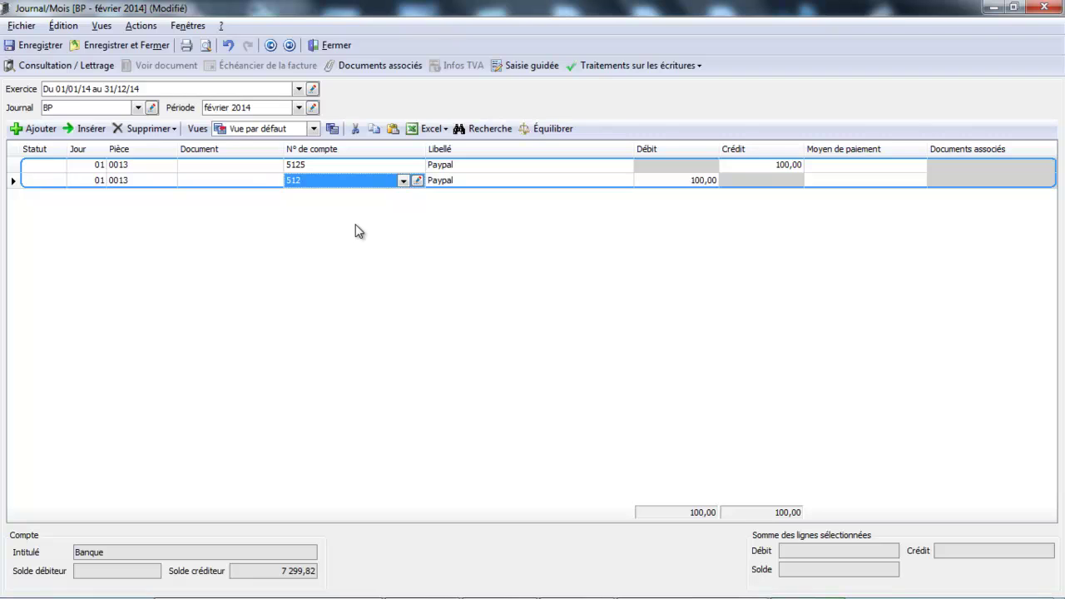
type("661")
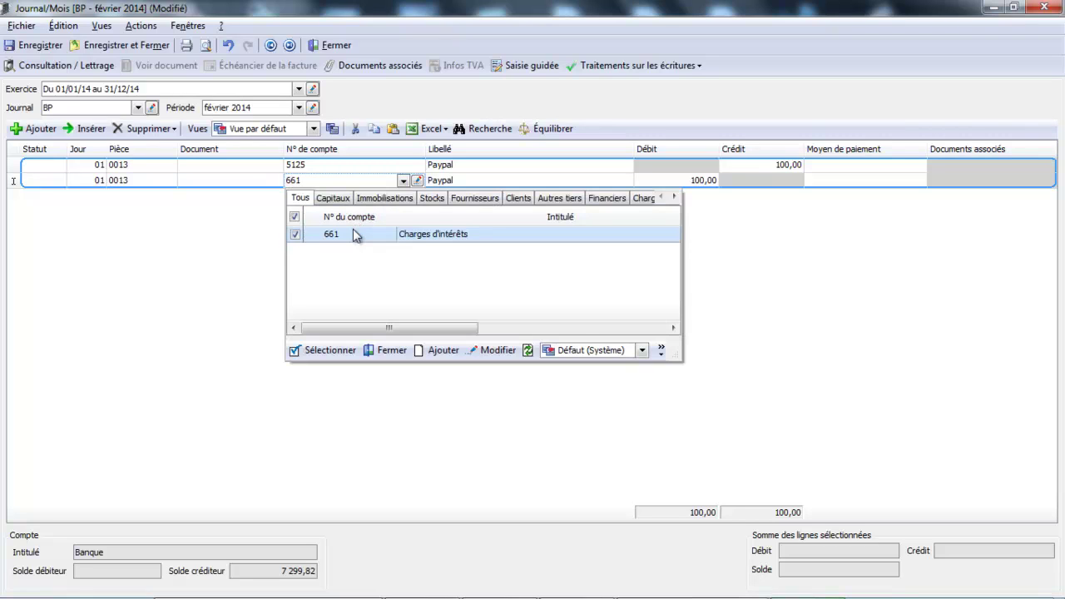
left_click(442, 350)
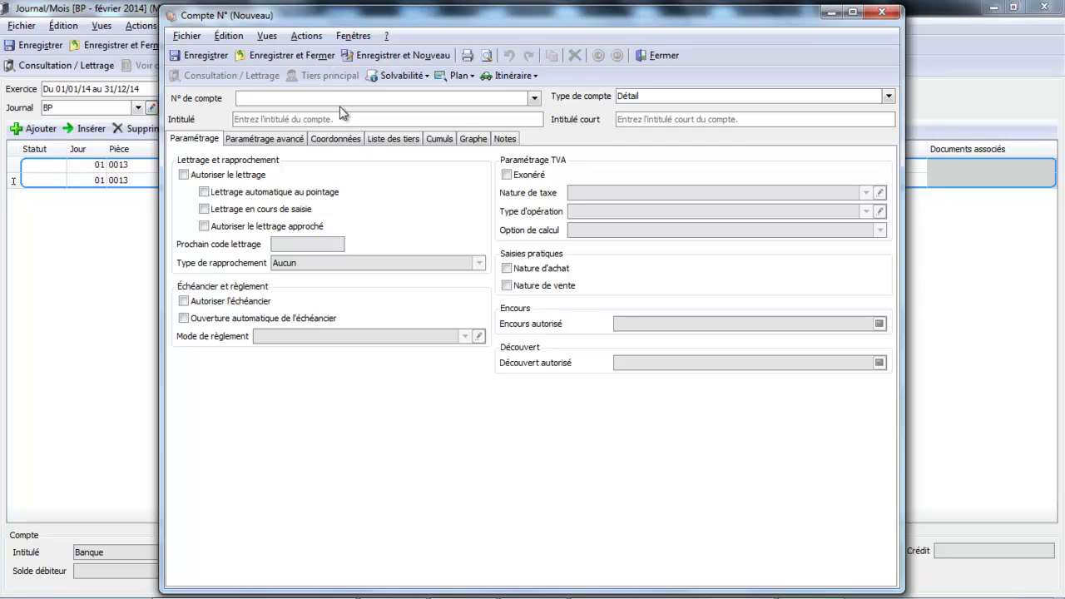
type("661200")
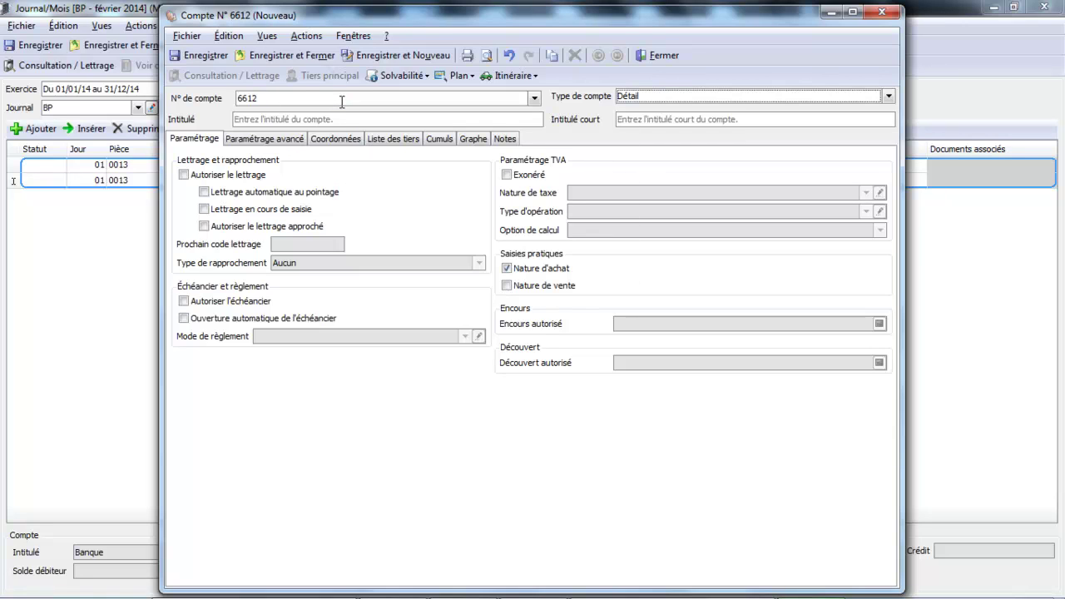
left_click(342, 119)
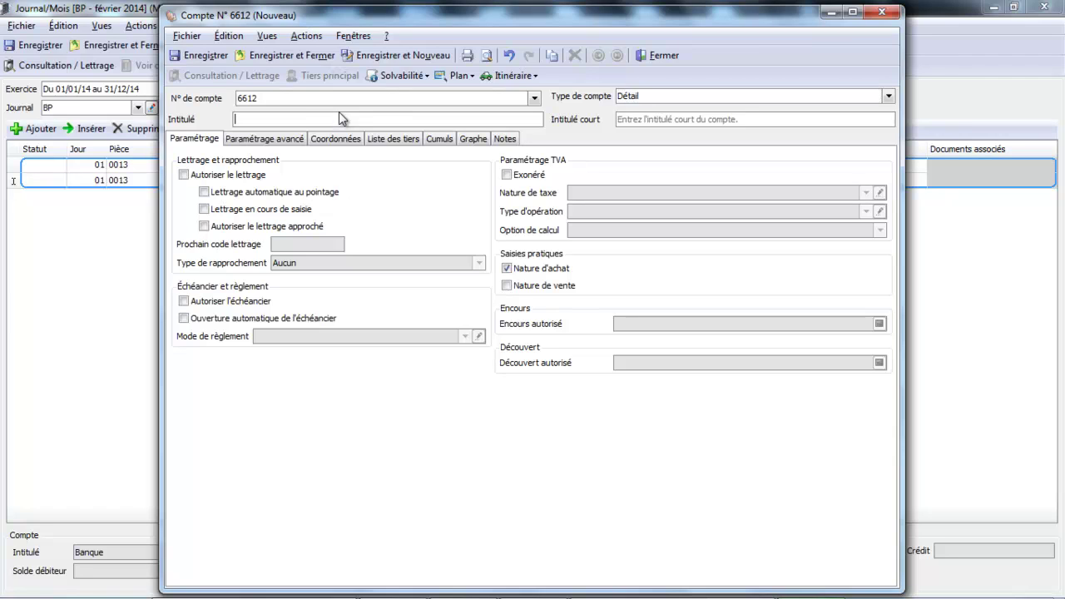
type("Commission paypla")
key("Tab")
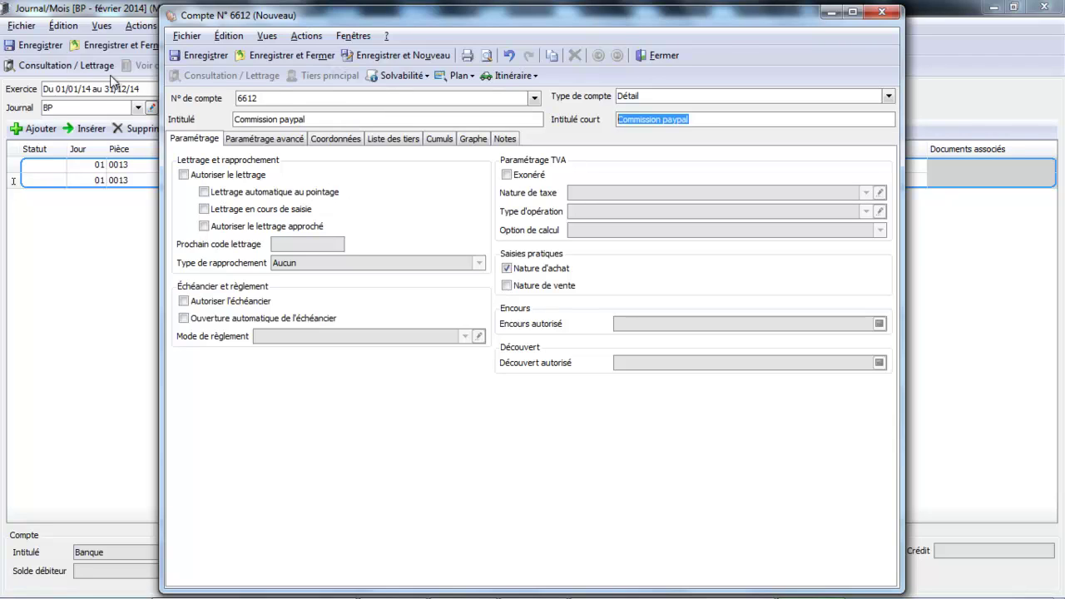
left_click(205, 56)
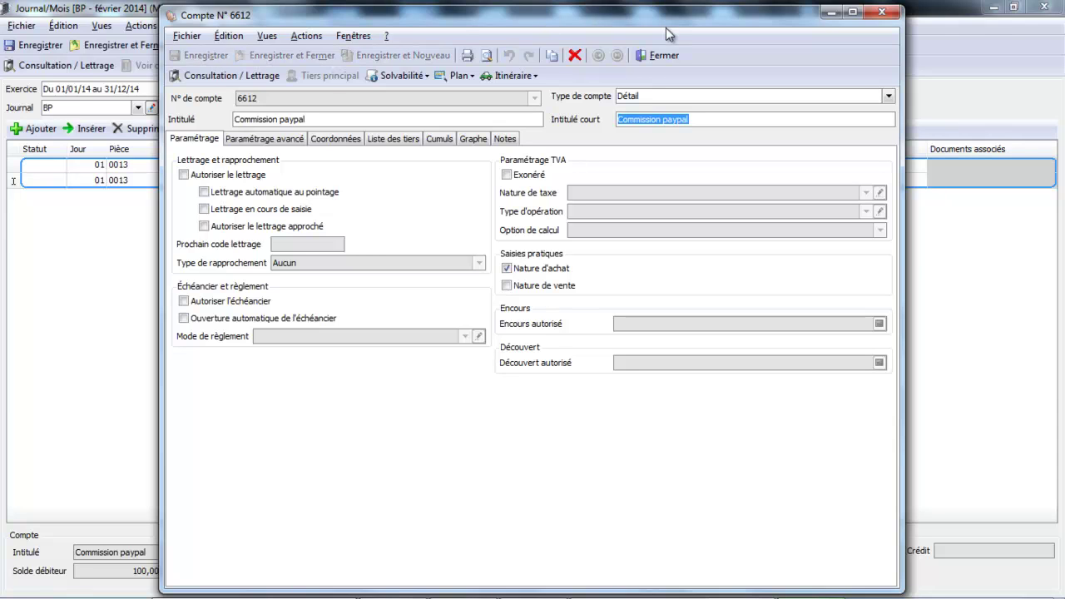
left_click(665, 56)
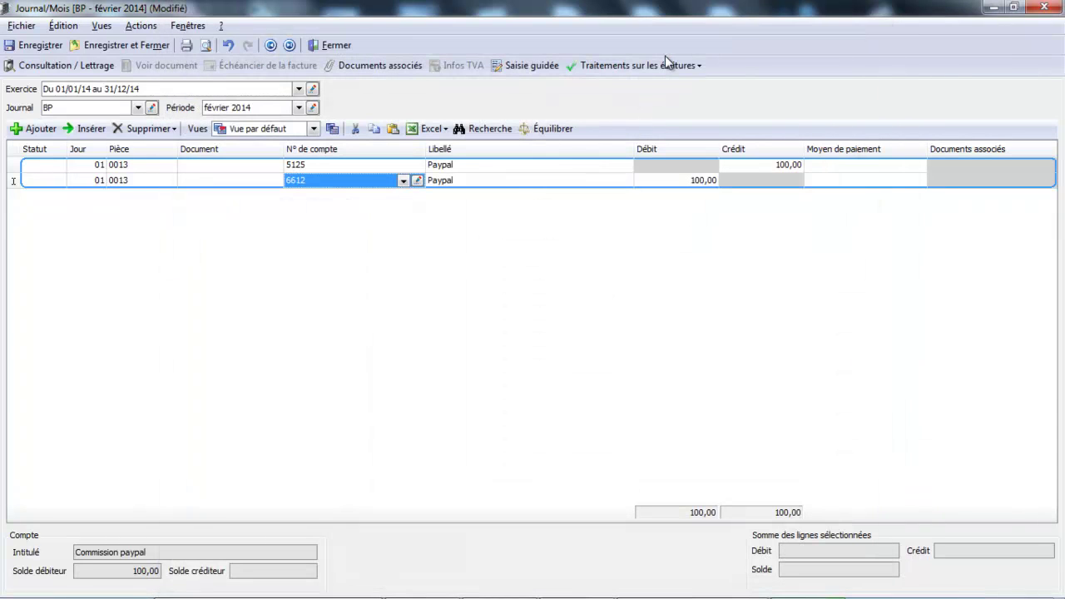
Step: Set the debit of the Commission paypal line to 3,65 and validate the line
key("Tab")
key("Tab")
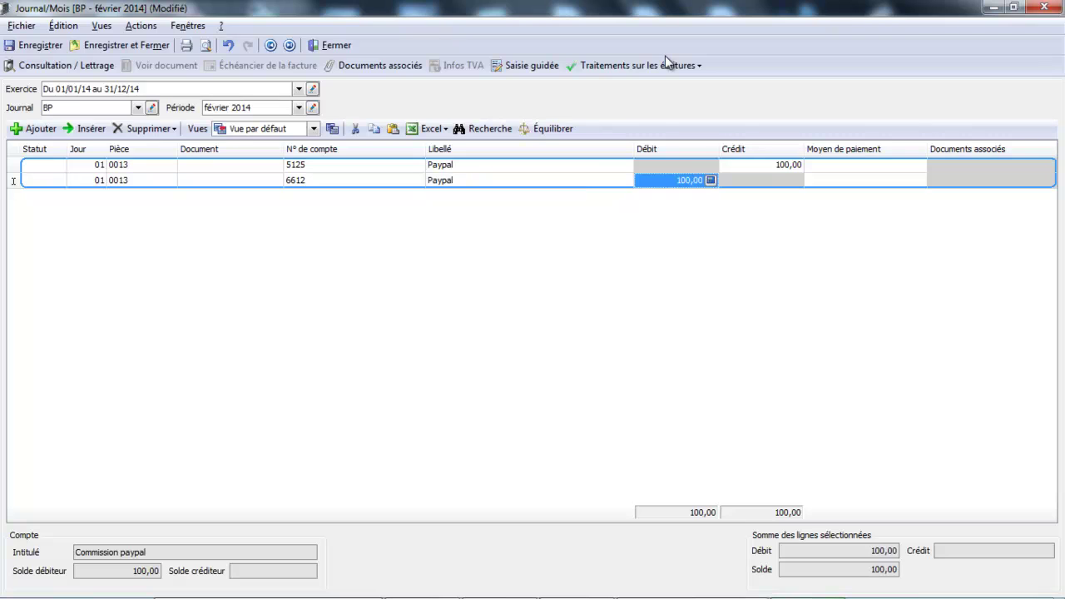
type("3,65")
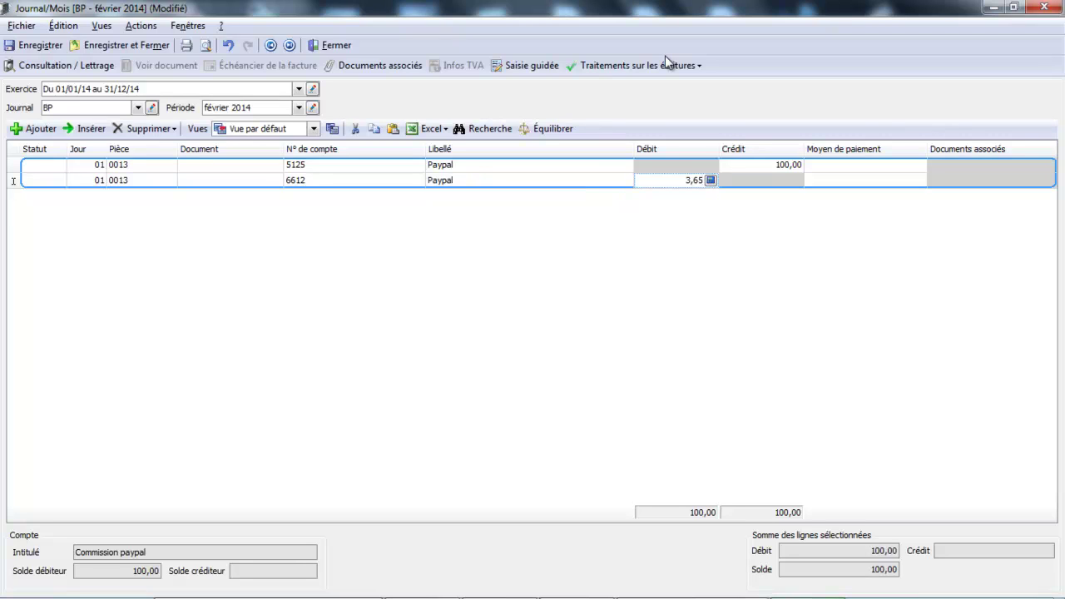
key("Return")
Step: Assign the third line of the bank entry to account 512 Banque and save the entry
key("Tab")
key("Tab")
key("Tab")
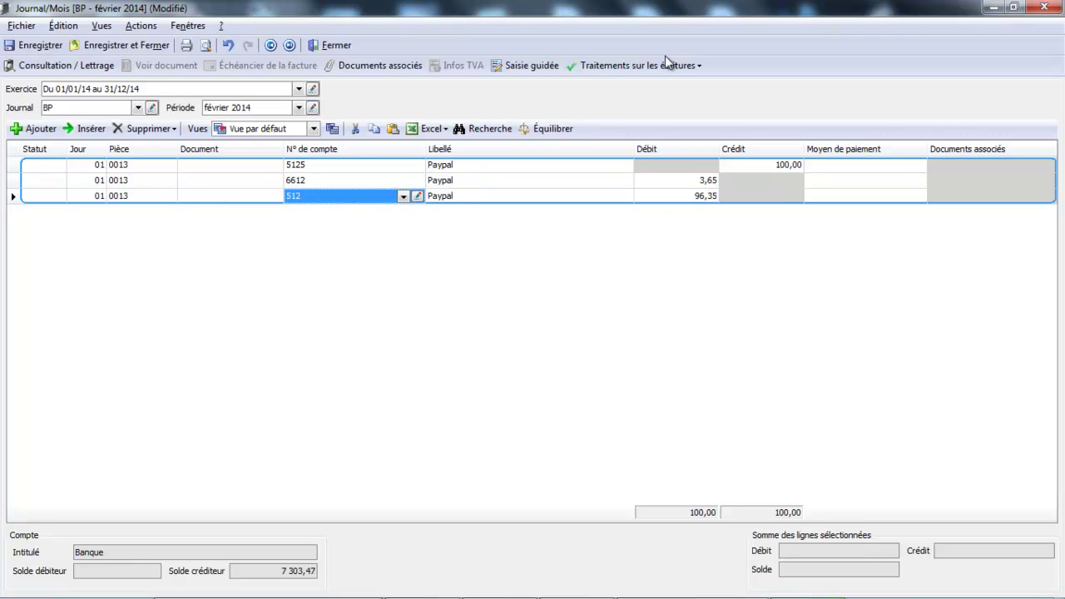
key("F4")
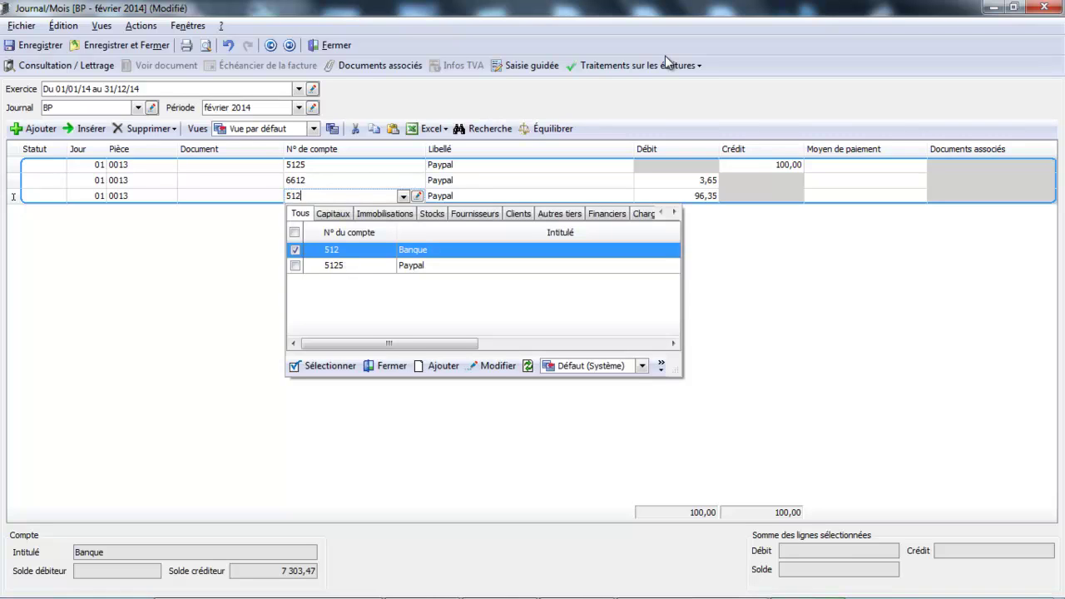
double_click(497, 249)
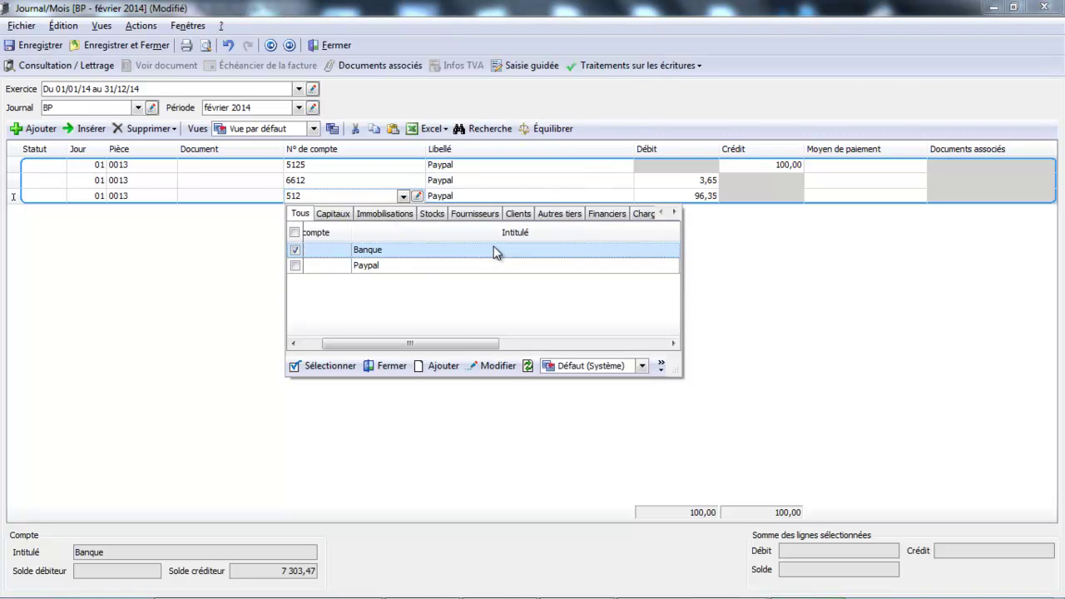
key("Tab")
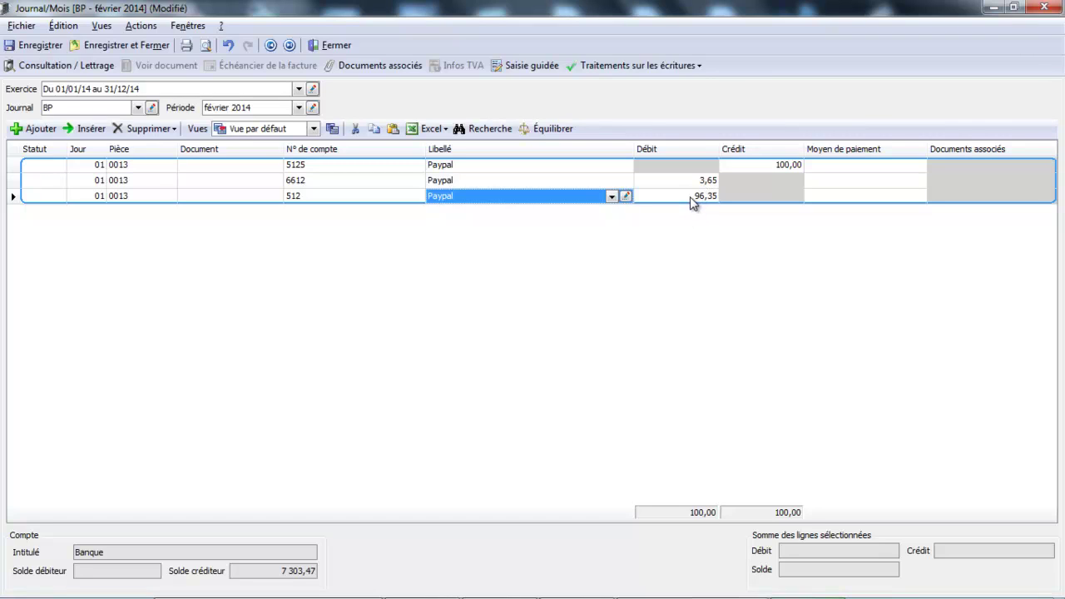
left_click(43, 45)
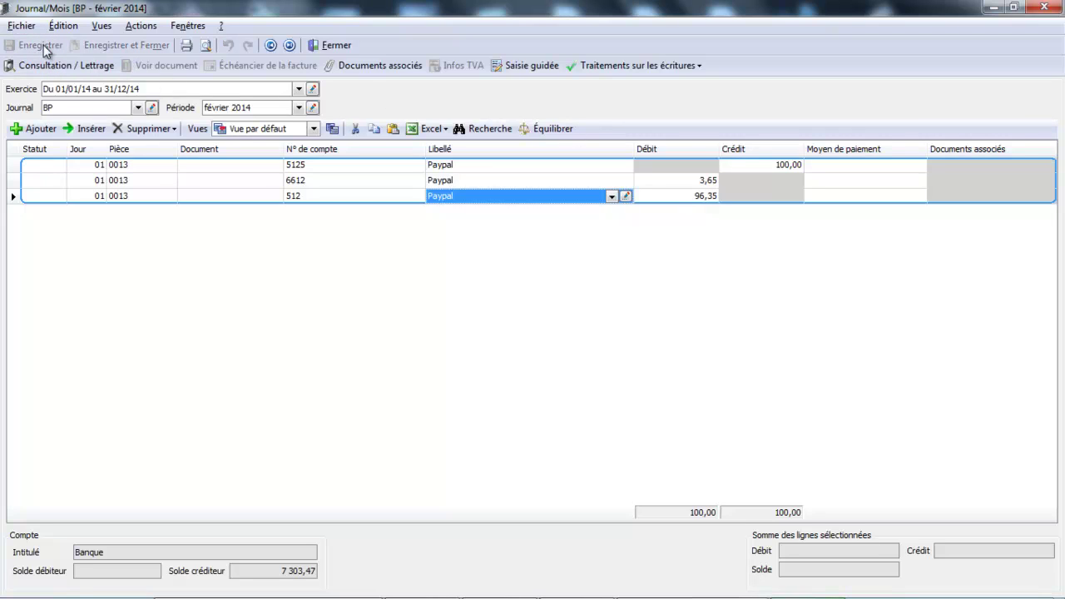